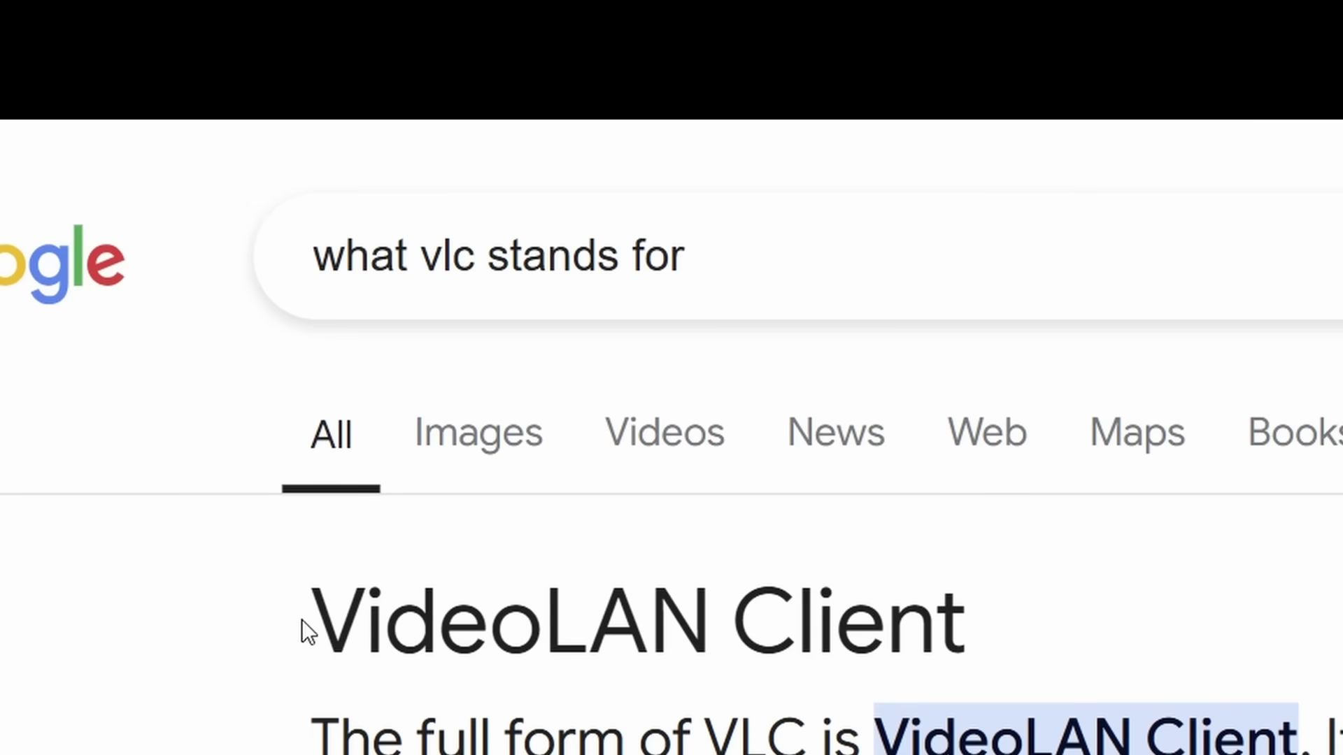
Highlight the answer 'VideoLAN Client' in the search results, then clear the highlight
left_click_drag(302, 621, 956, 624)
left_click(1165, 623)
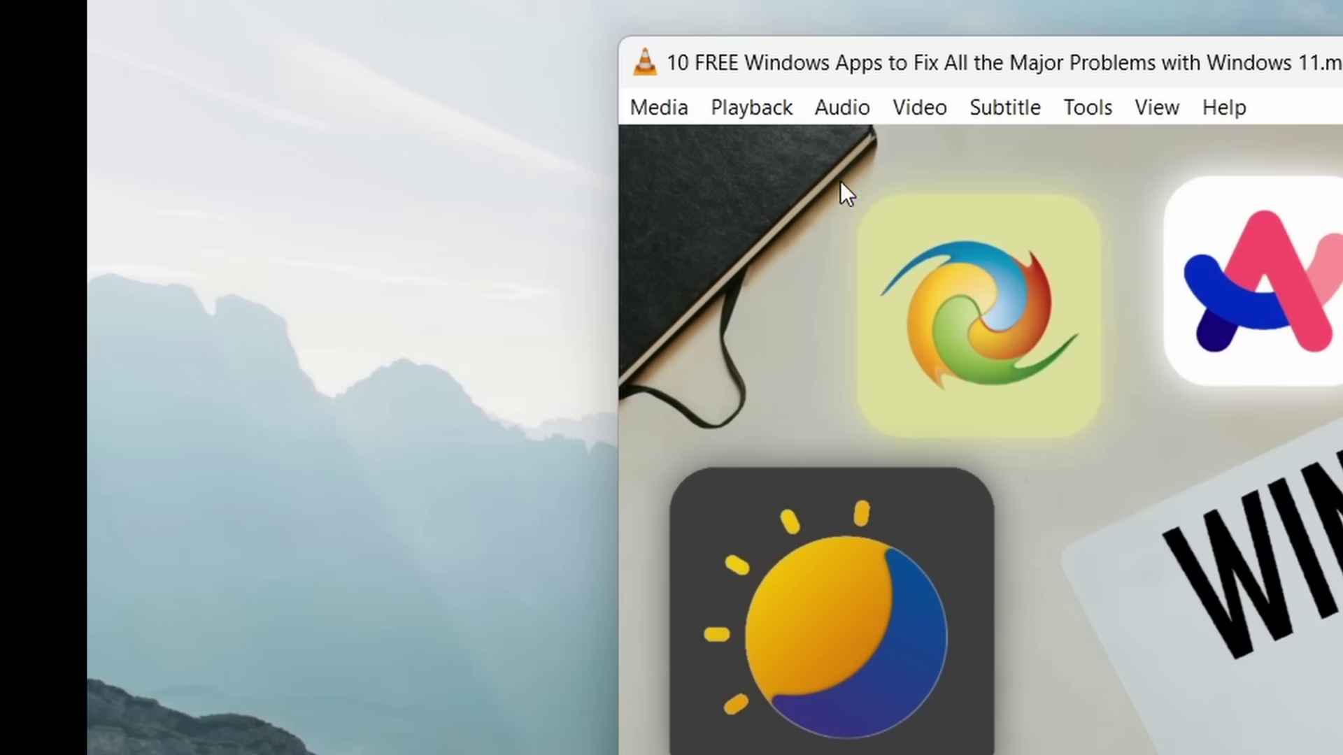
Show VLC's Playback menu with its jump, speed and custom bookmark options
left_click(770, 112)
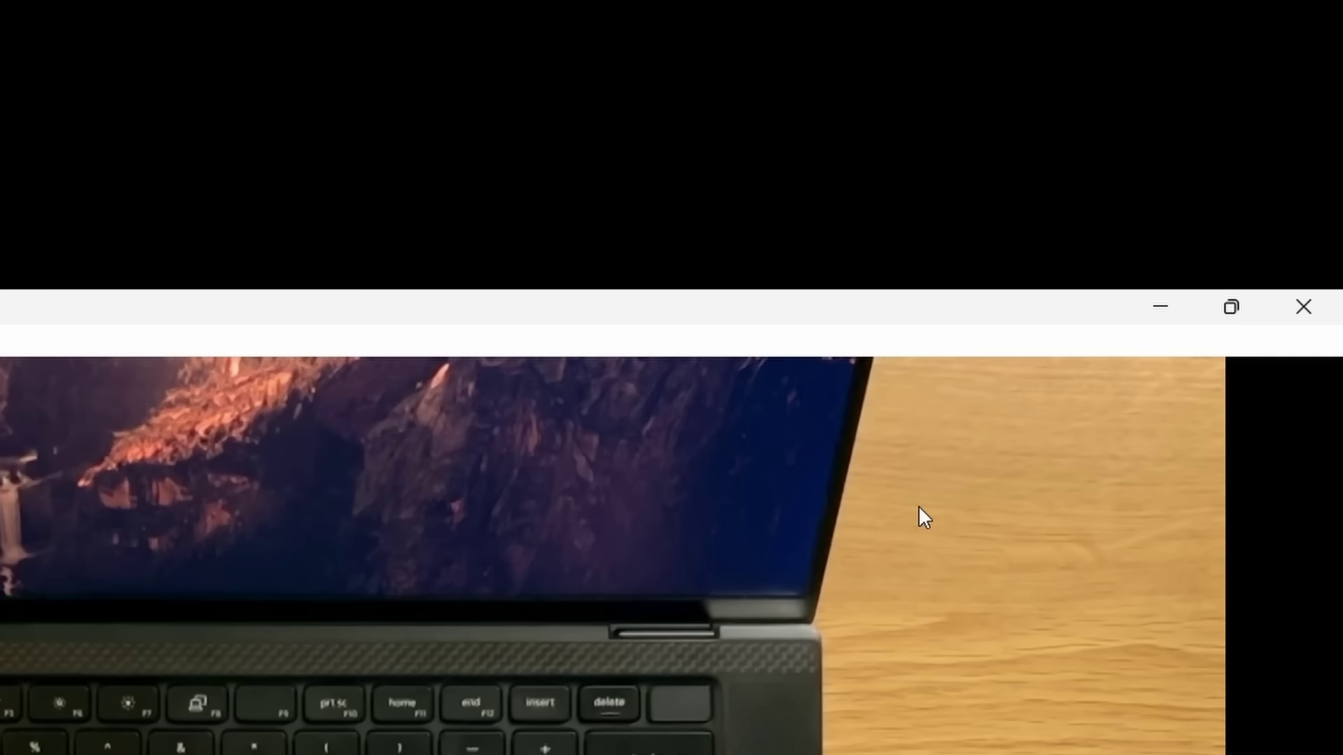
Skip the video forward 10 seconds, then jump back and forward by 3 seconds
key("Right")
key("Right")
key("Right")
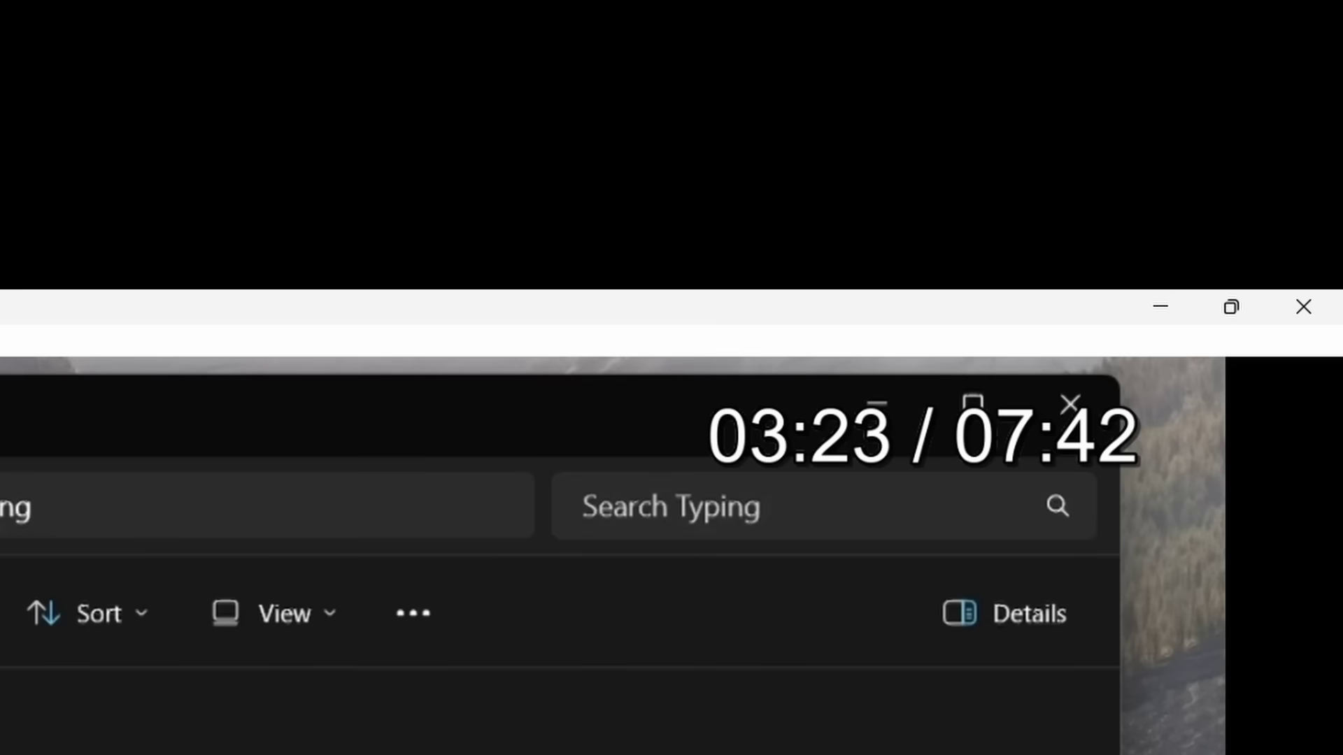
key("Left")
key("Right")
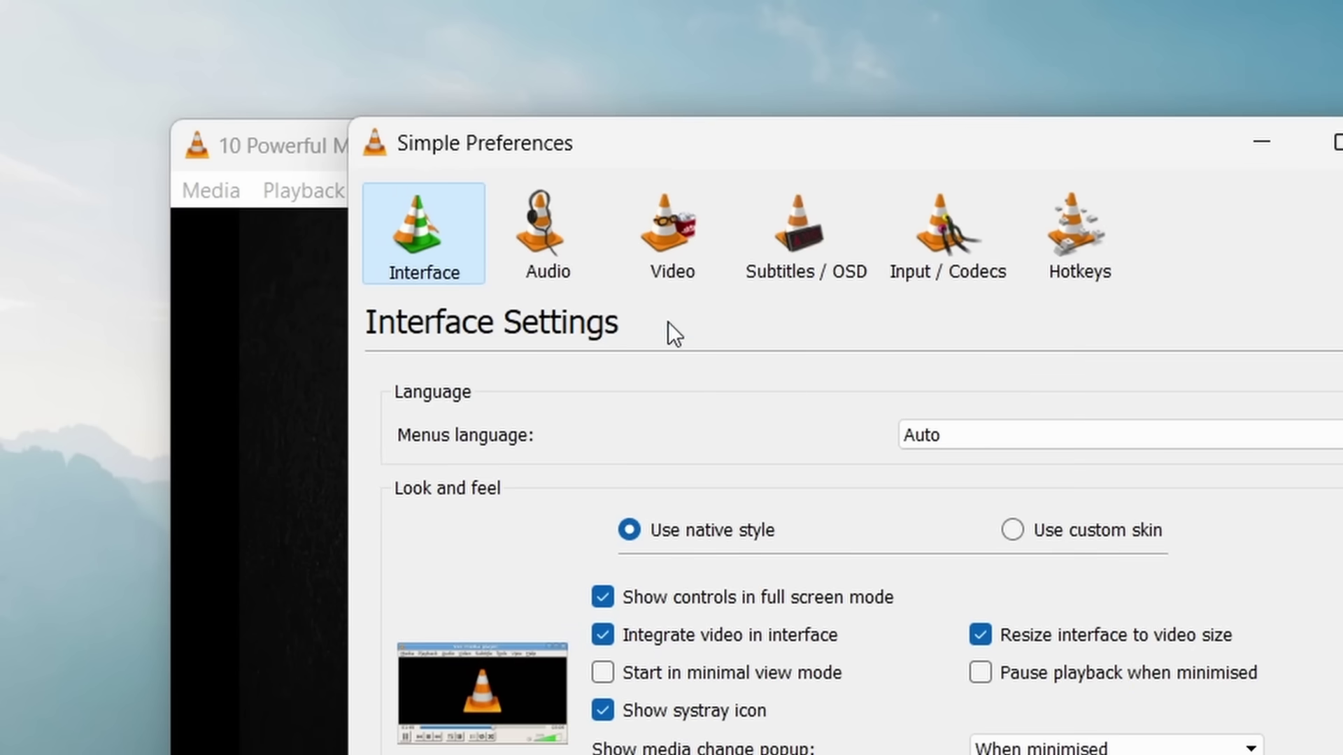
Show the Video preferences, then cycle the crop ratio with C from 16:10 toward 2.35:1
left_click(673, 277)
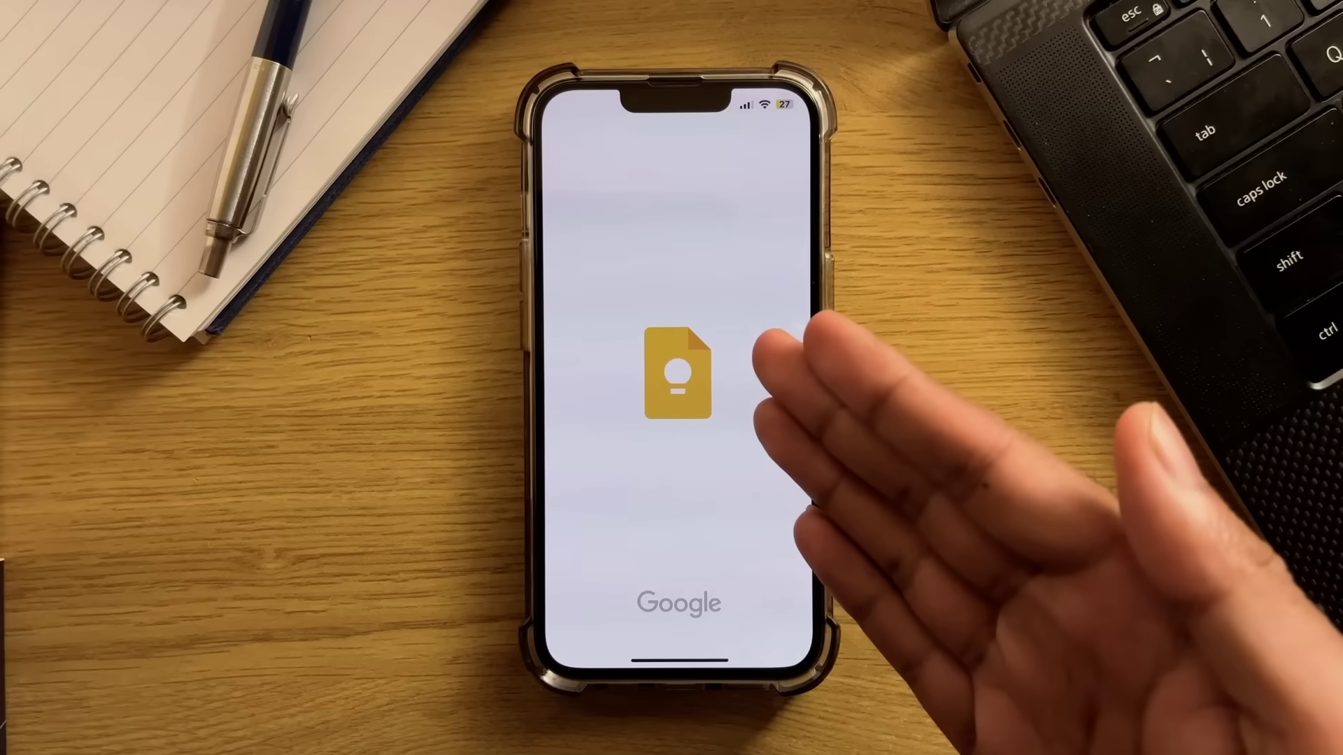
key("c")
key("c")
key("c")
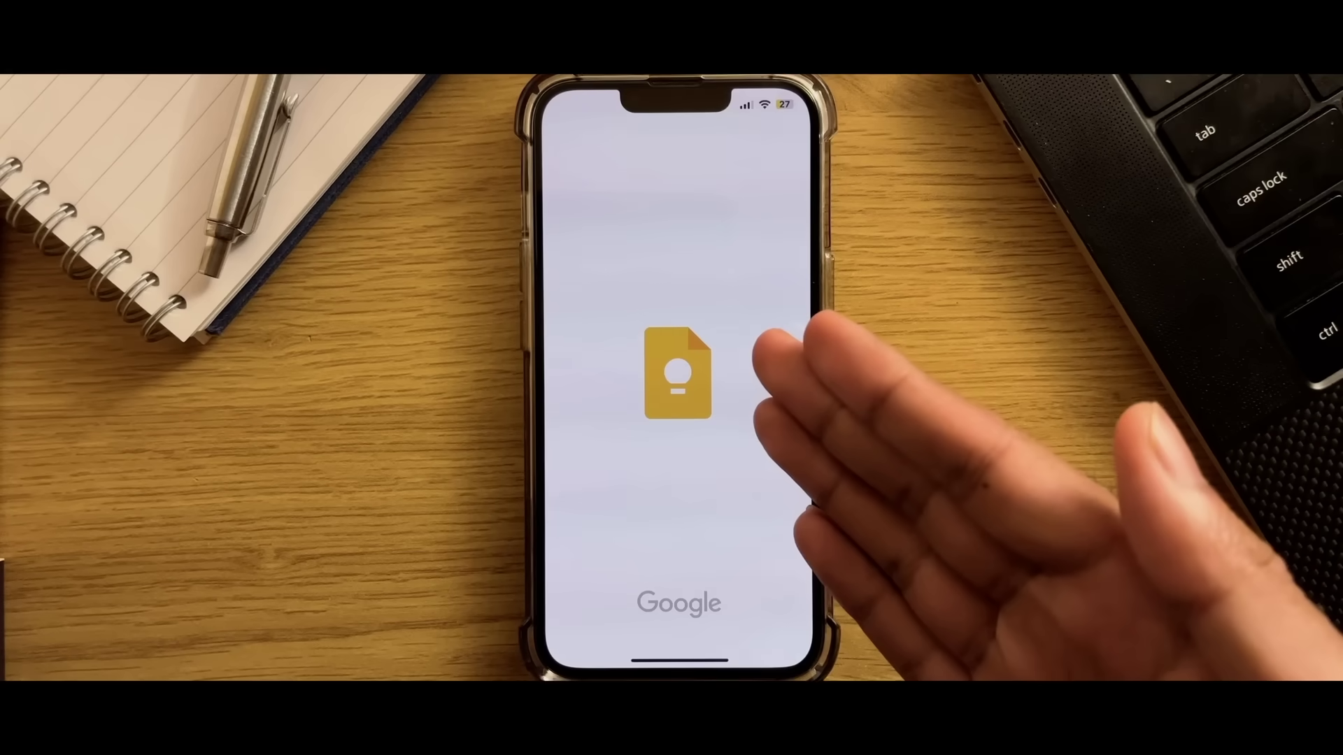
key("c")
key("c")
key("c")
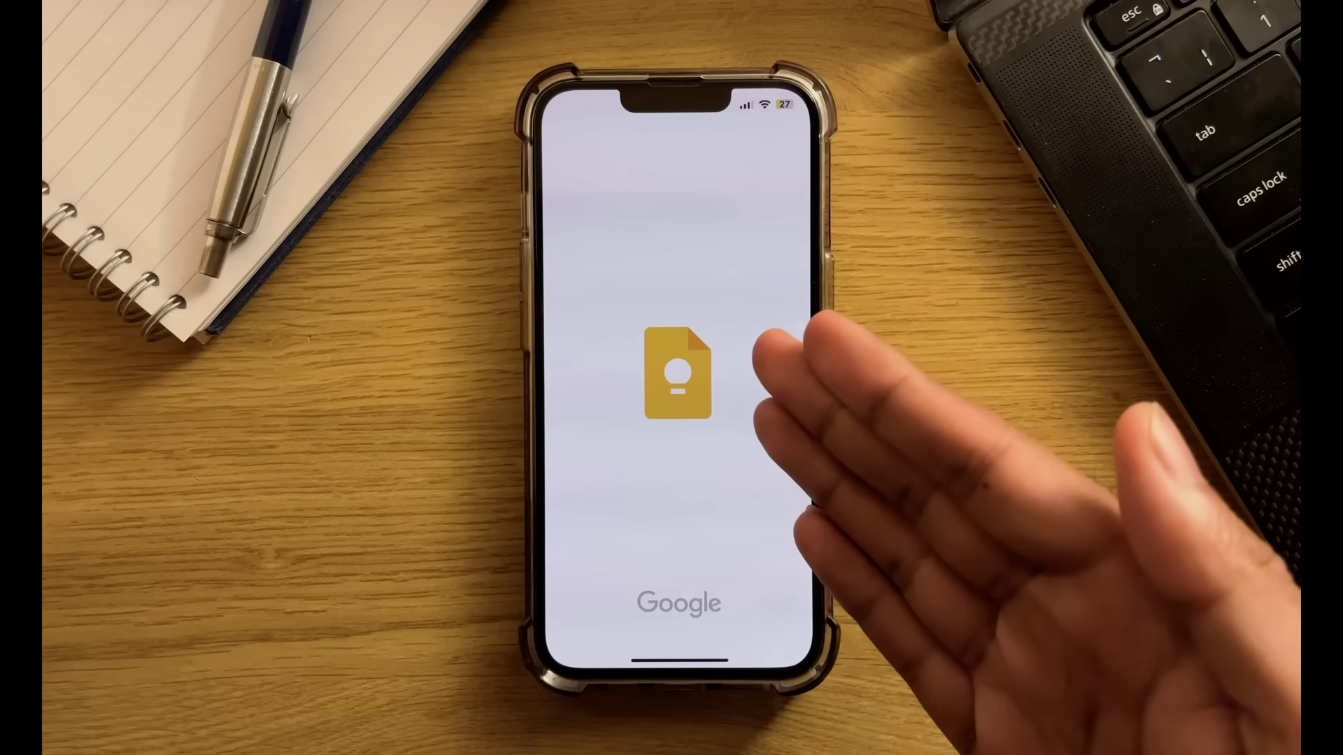
key("c")
key("c")
key("c")
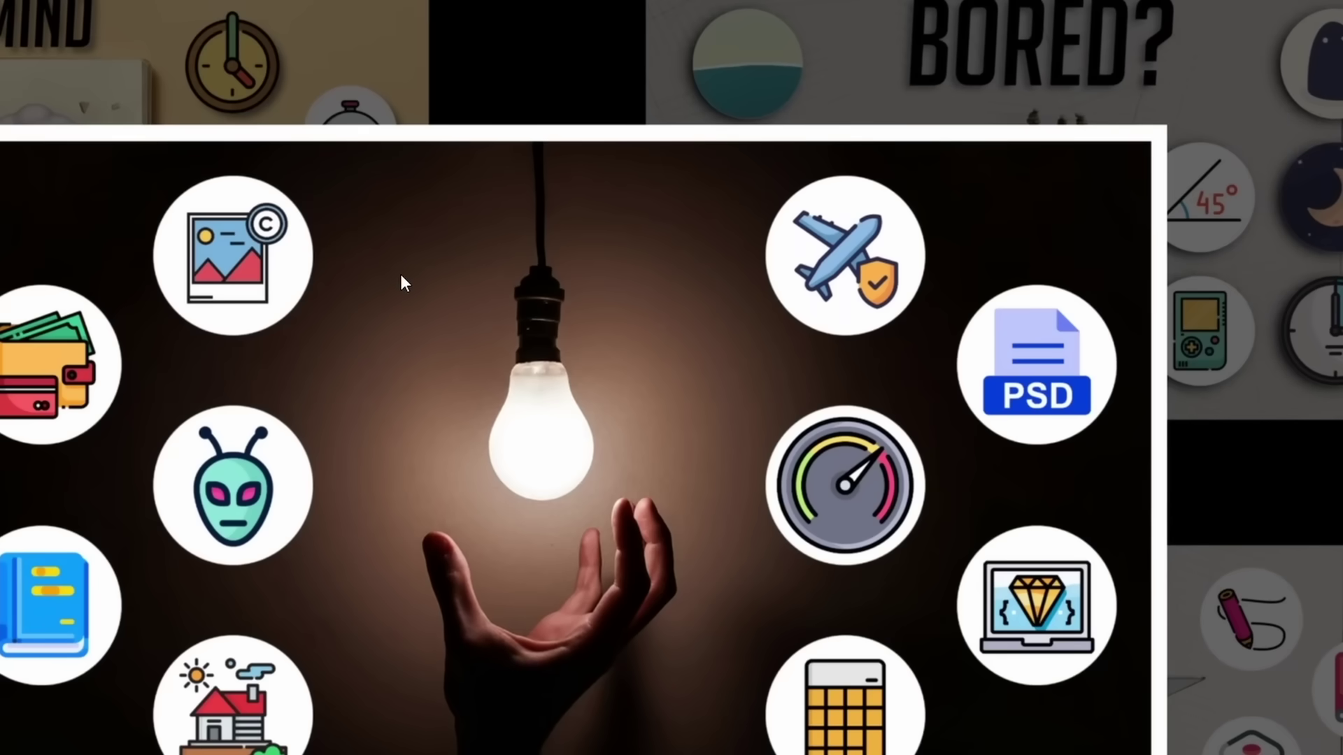
Save a snapshot of the current frame from the video's right-click Video menu
right_click(402, 272)
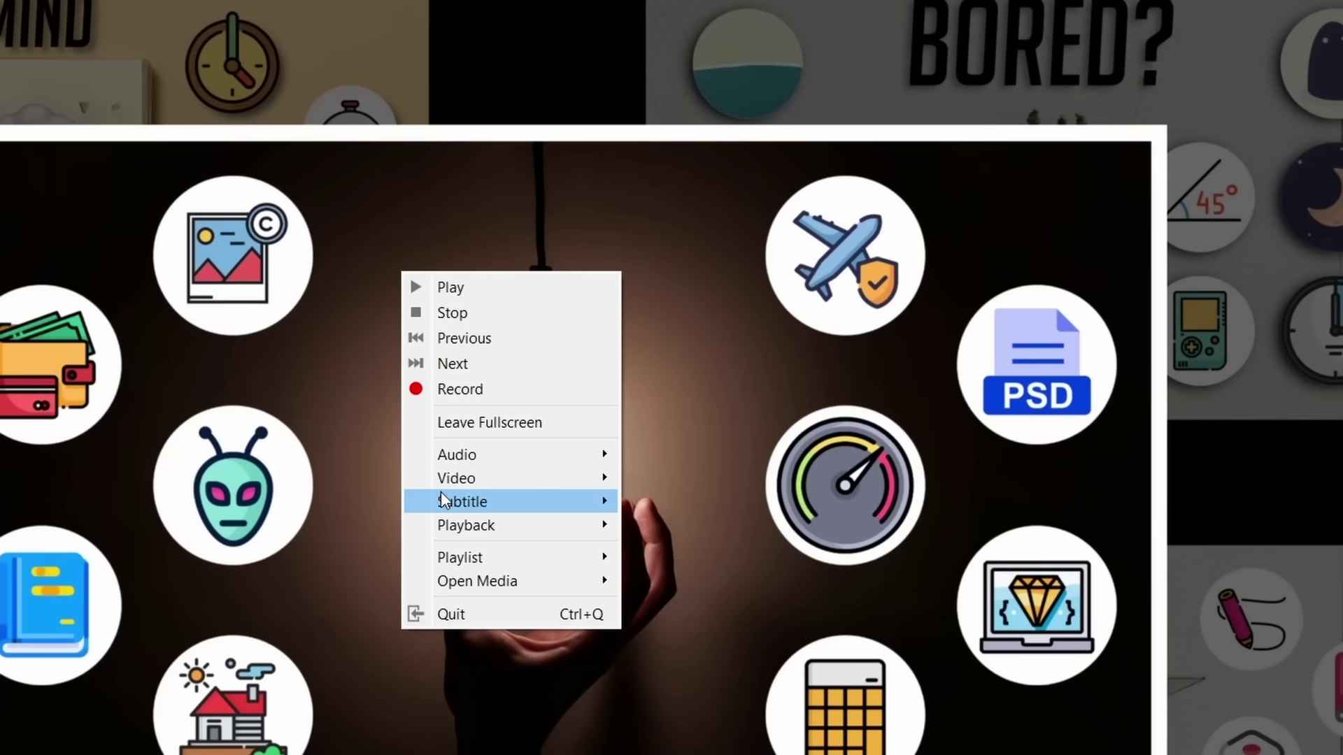
mouse_move(465, 490)
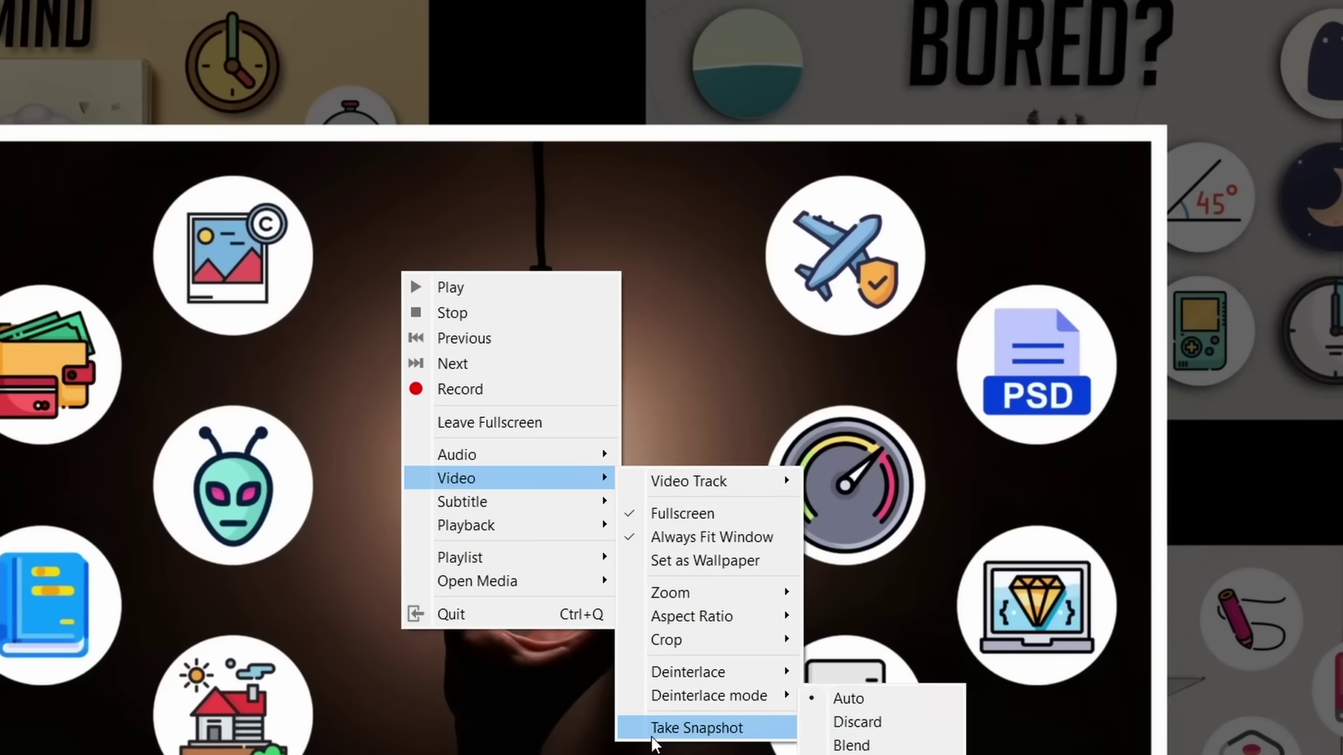
left_click(740, 736)
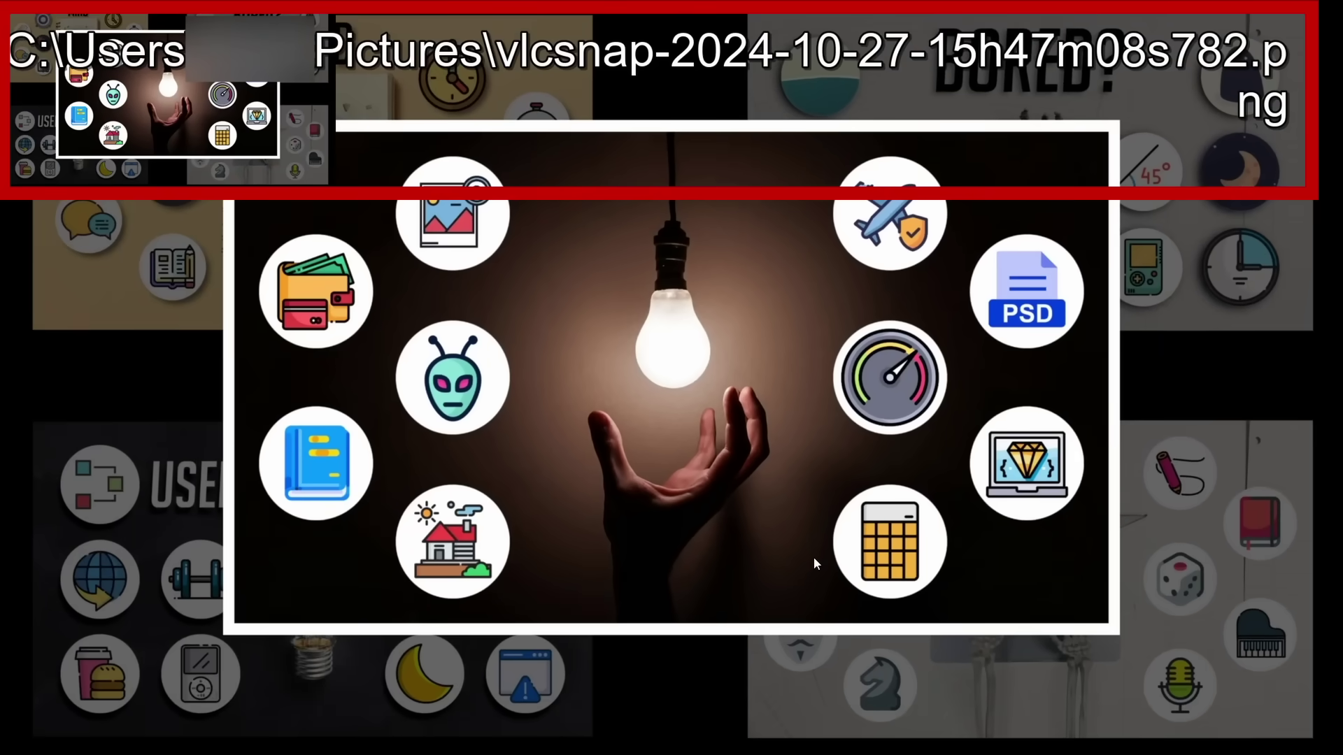
Show the Video preferences listing snapshot folder, prefix and format
left_click(467, 63)
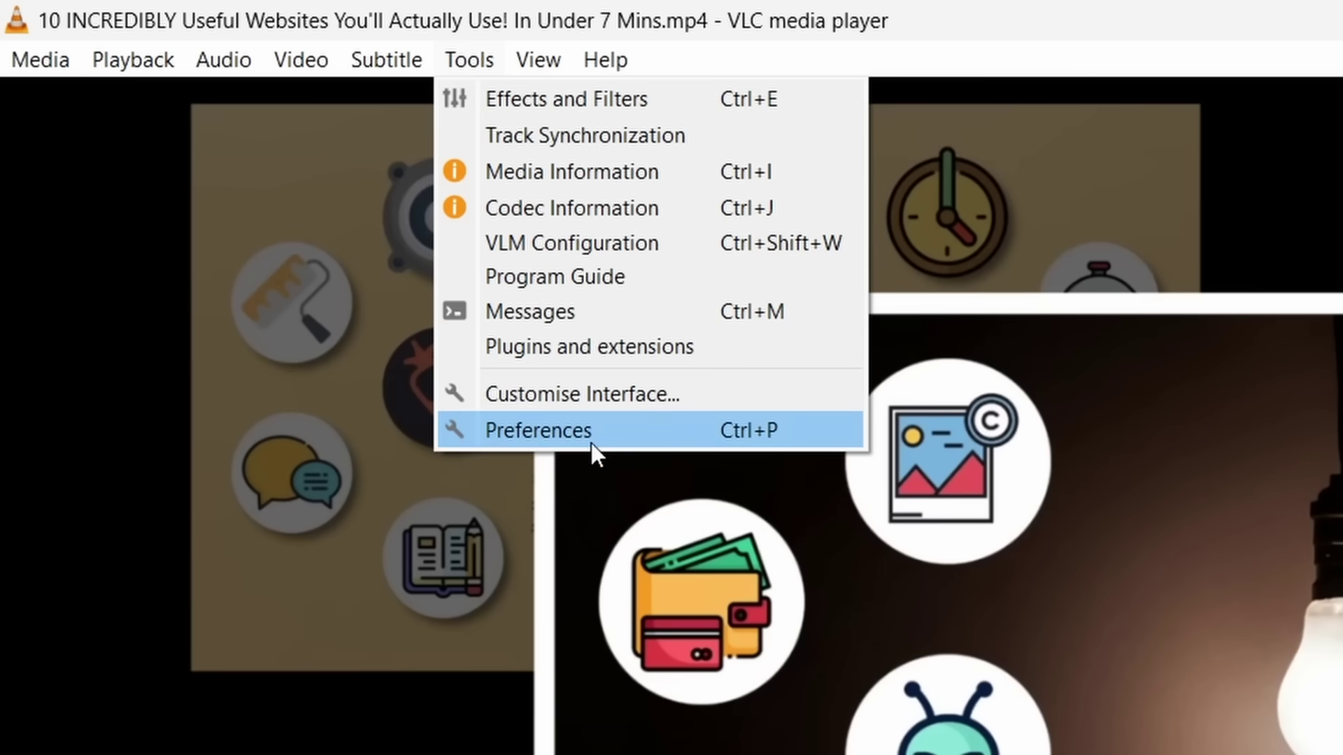
left_click(590, 442)
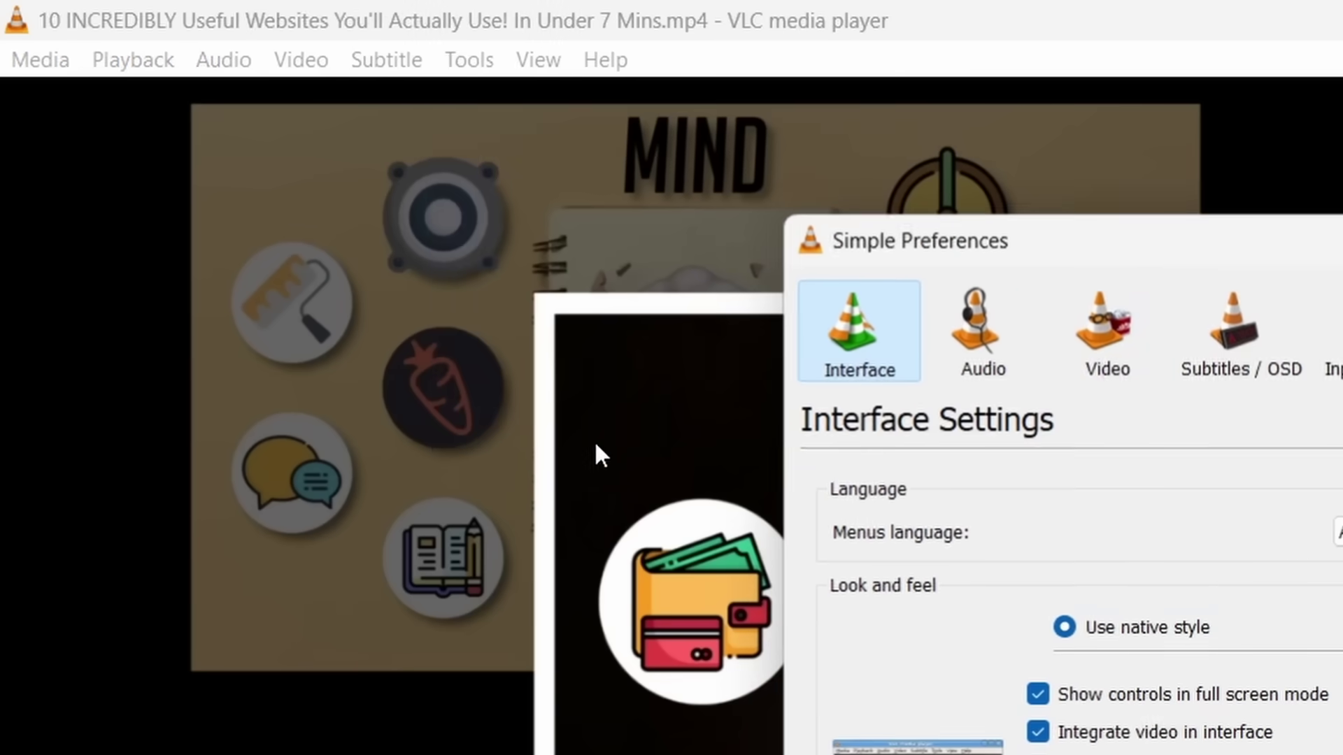
left_click(604, 350)
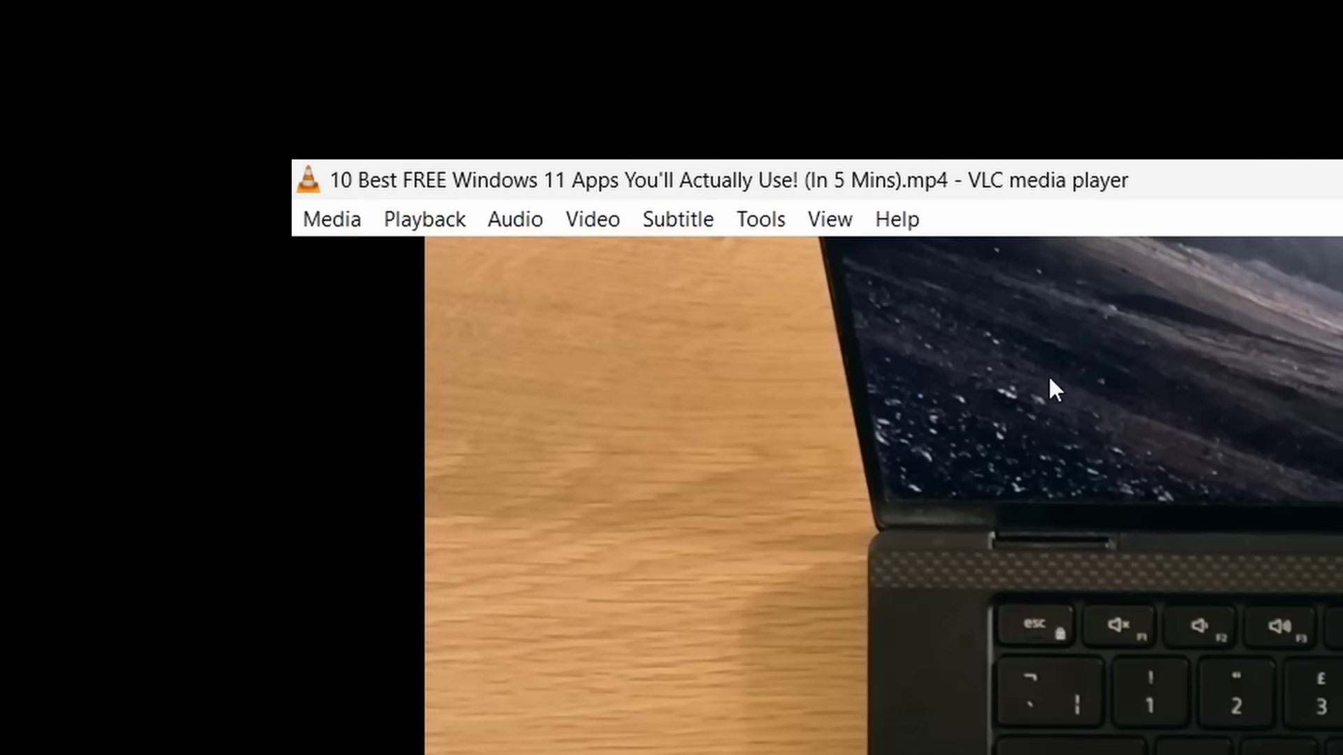
left_click(696, 225)
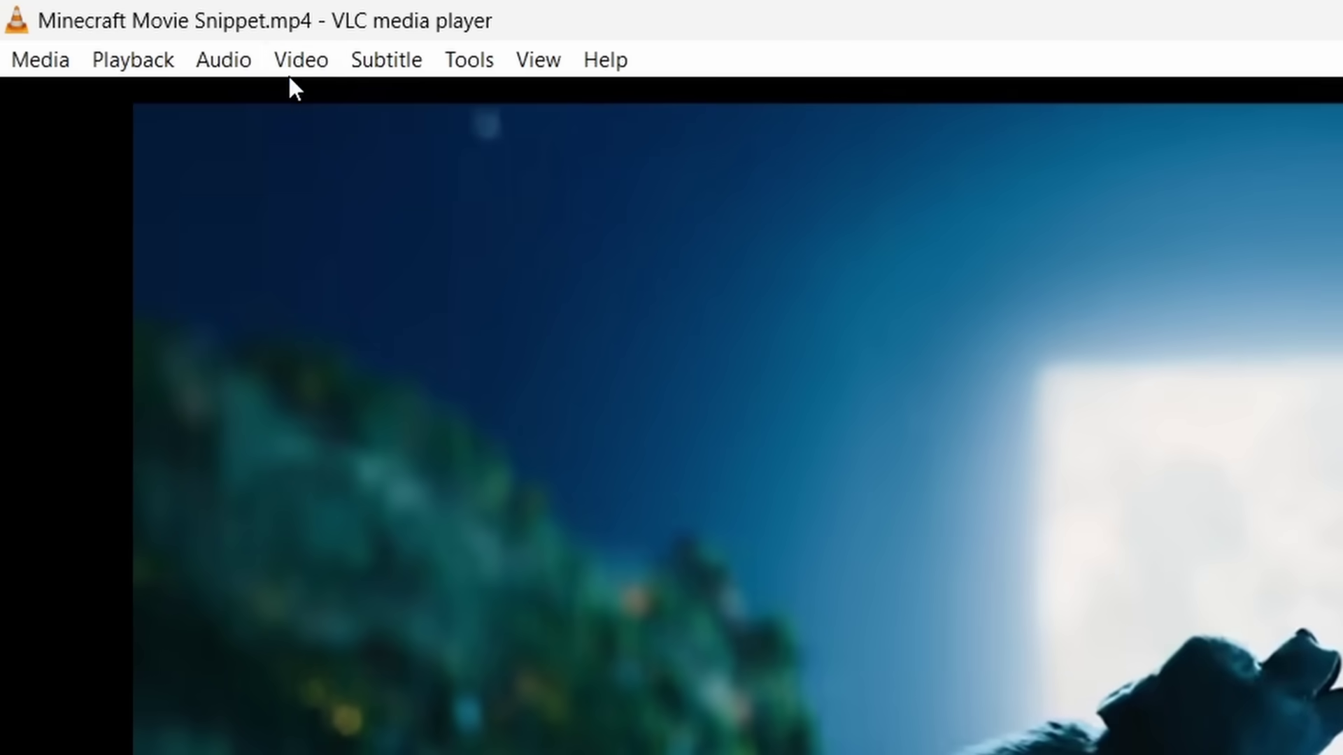
left_click(146, 34)
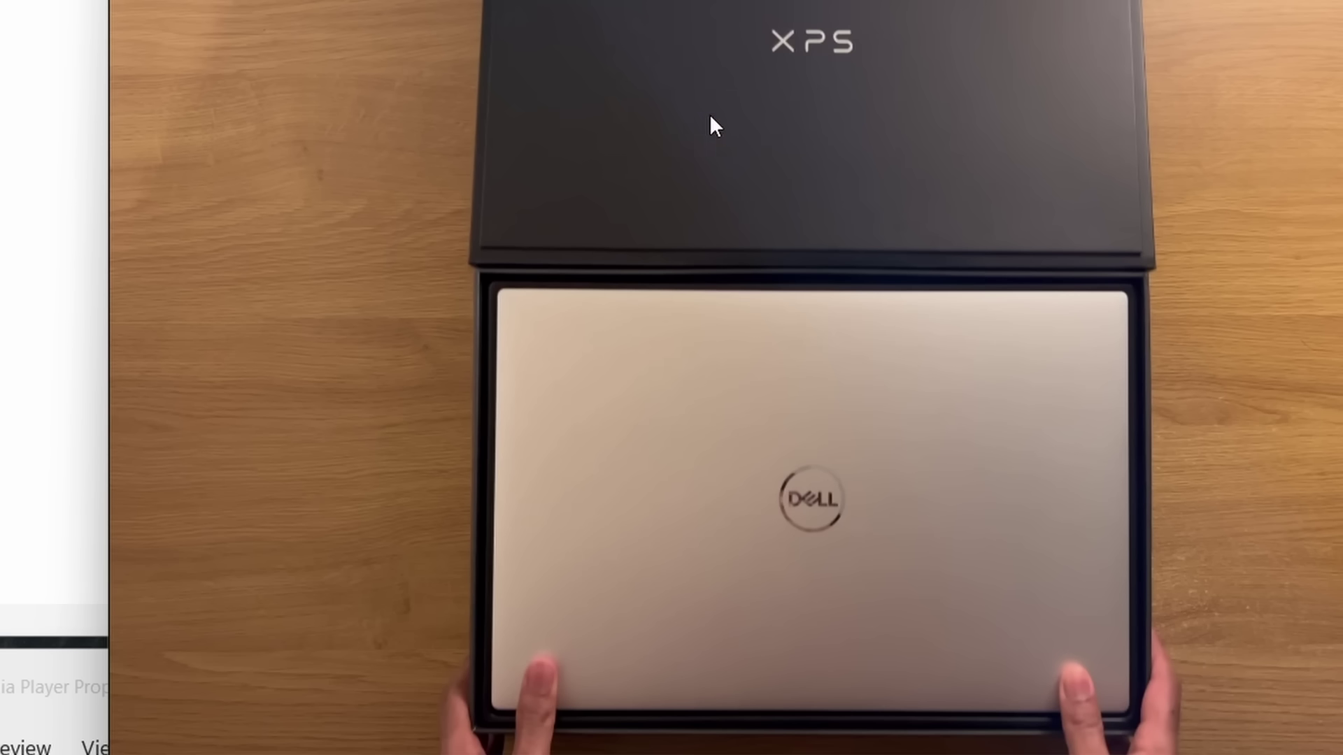
Turn on Always on top from the video's right-click View menu
right_click(690, 115)
mouse_move(857, 437)
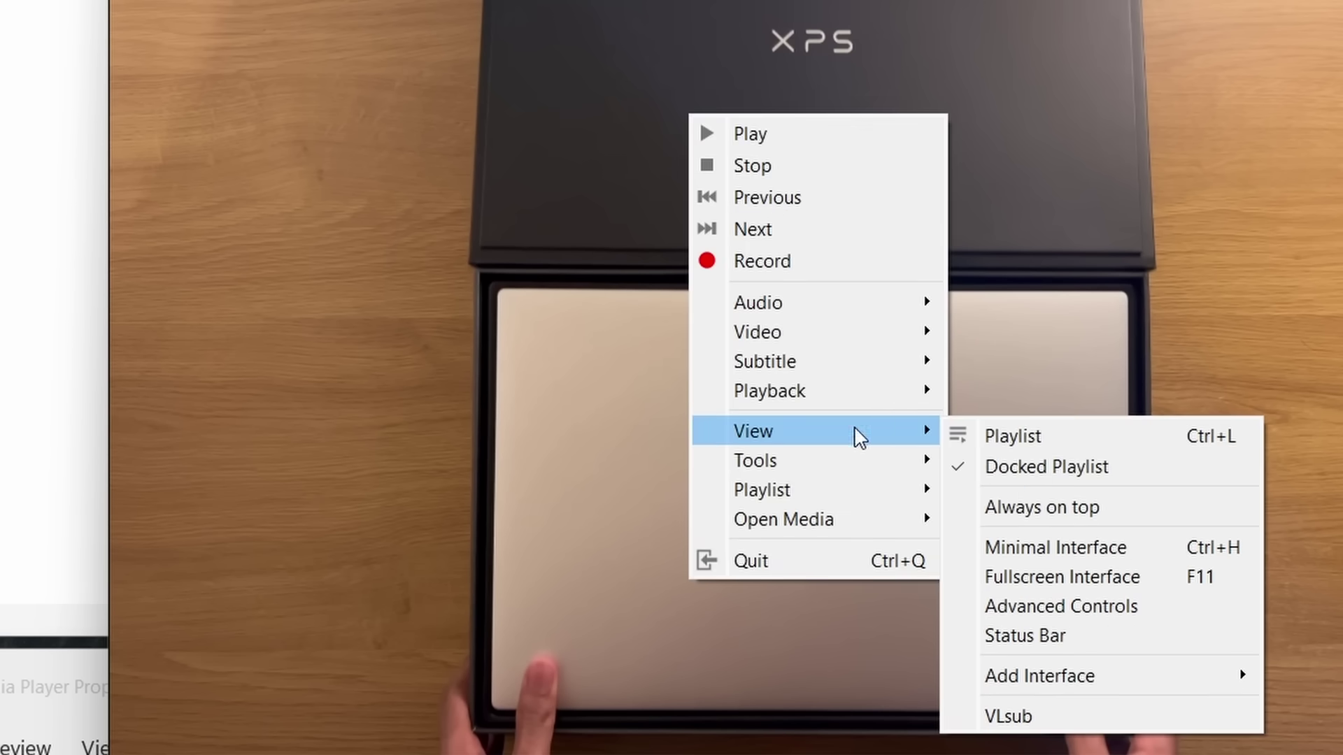
left_click(1021, 514)
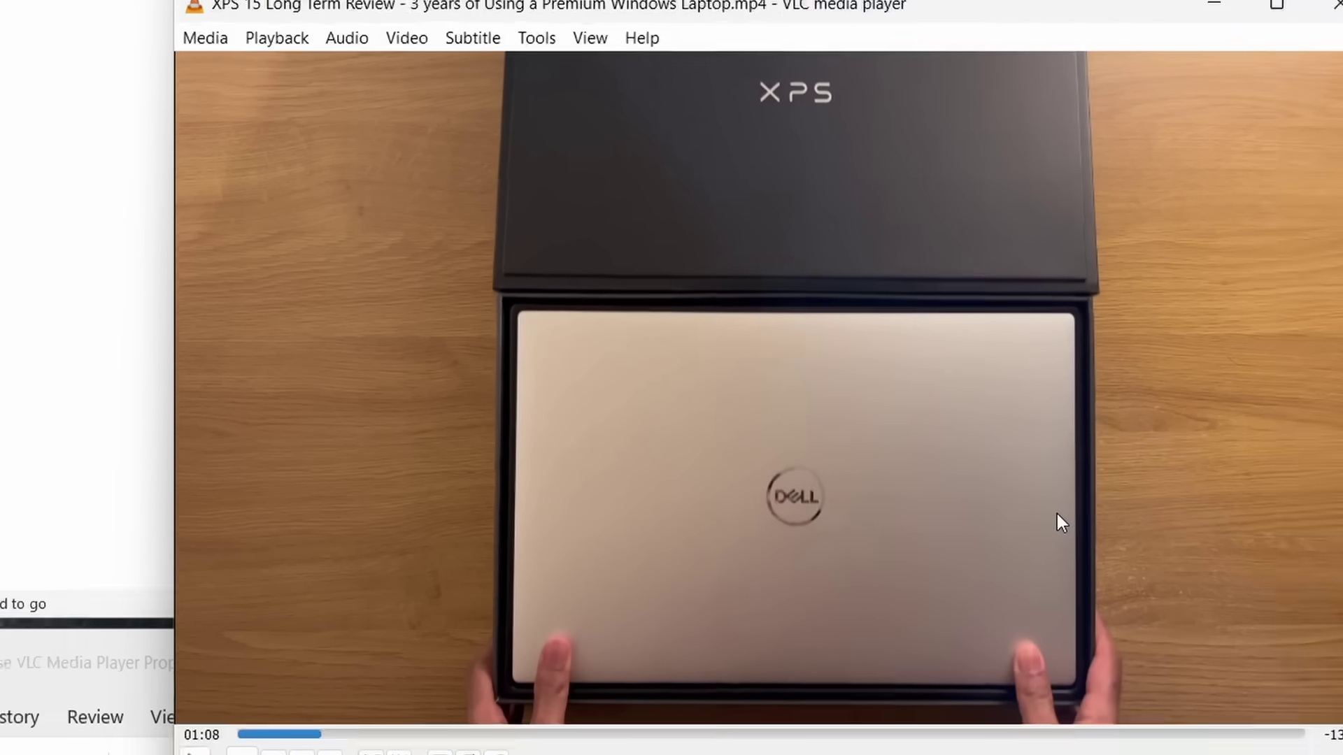
Type 'fadfadfadfs' in Word and bring PowerToys forward, confirming VLC stays on top
left_click(300, 369)
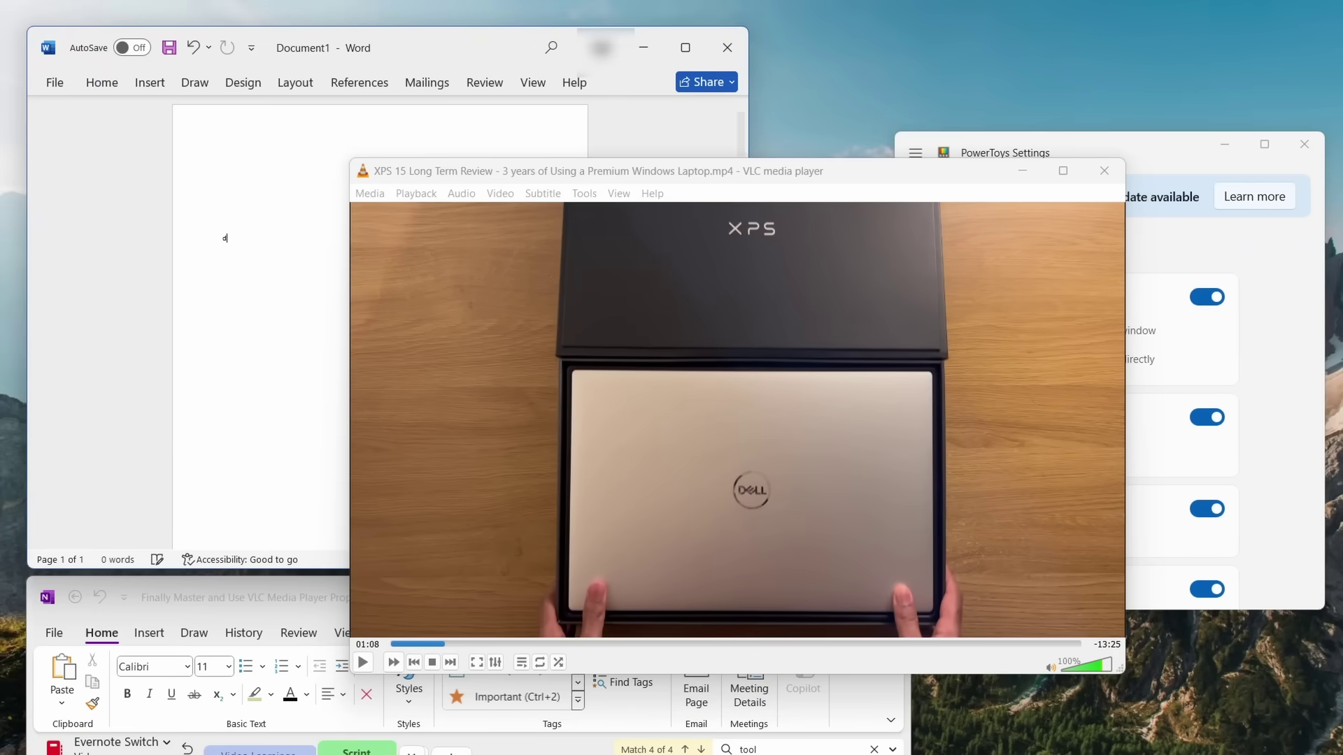
type("fadfadfadfs")
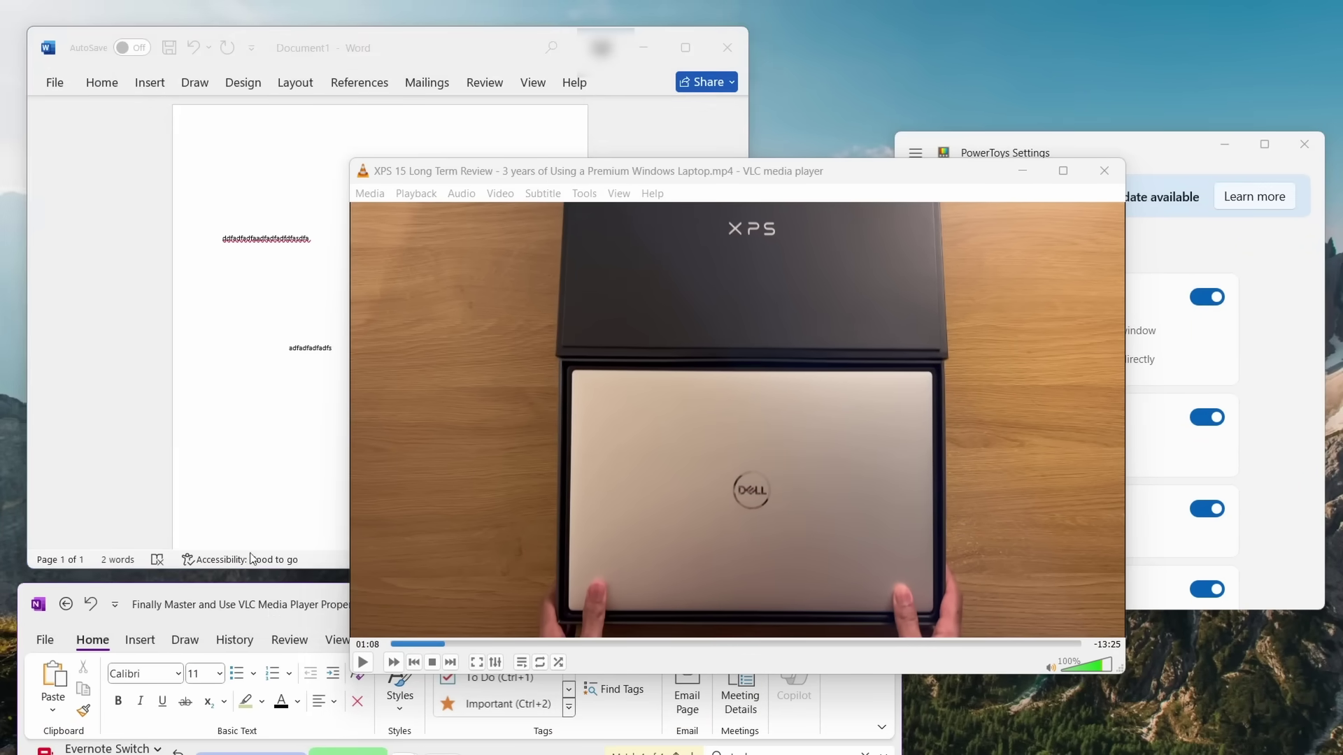
left_click(1204, 151)
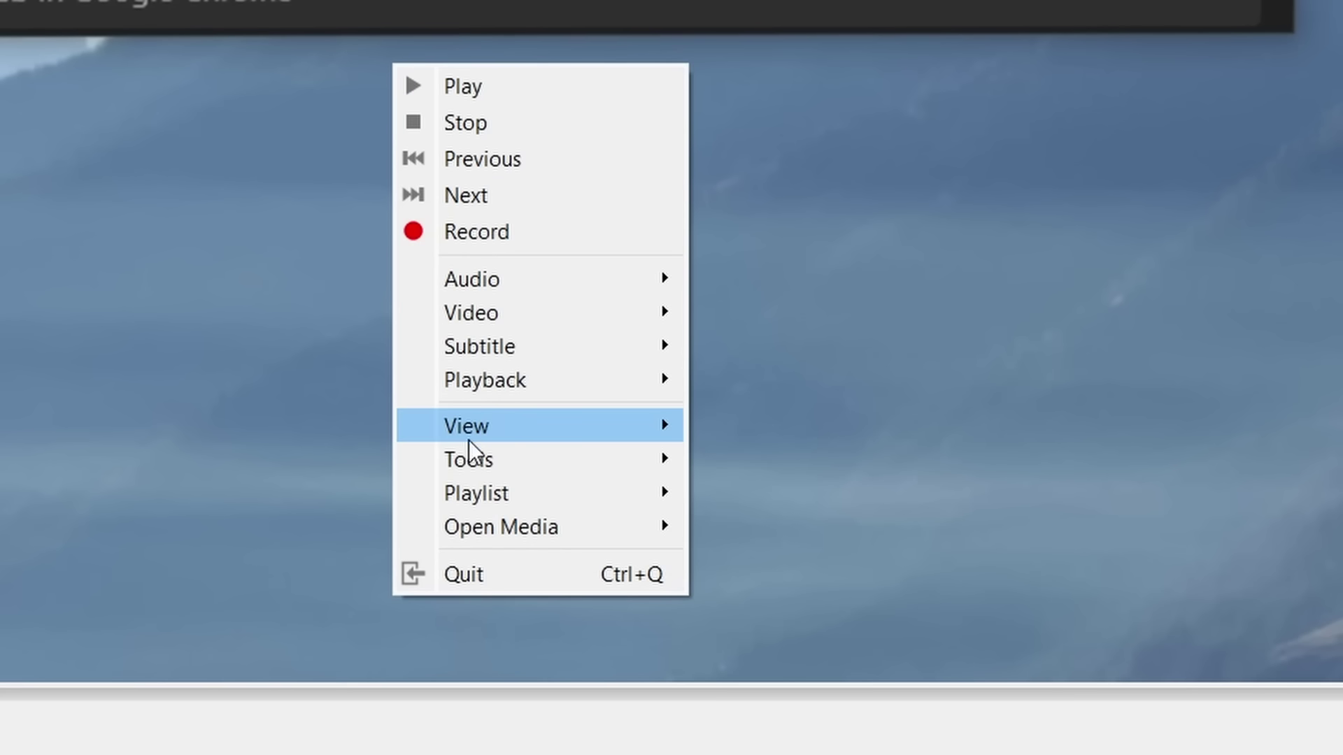
Choose Minimal Interface from the video's right-click View submenu
mouse_move(487, 435)
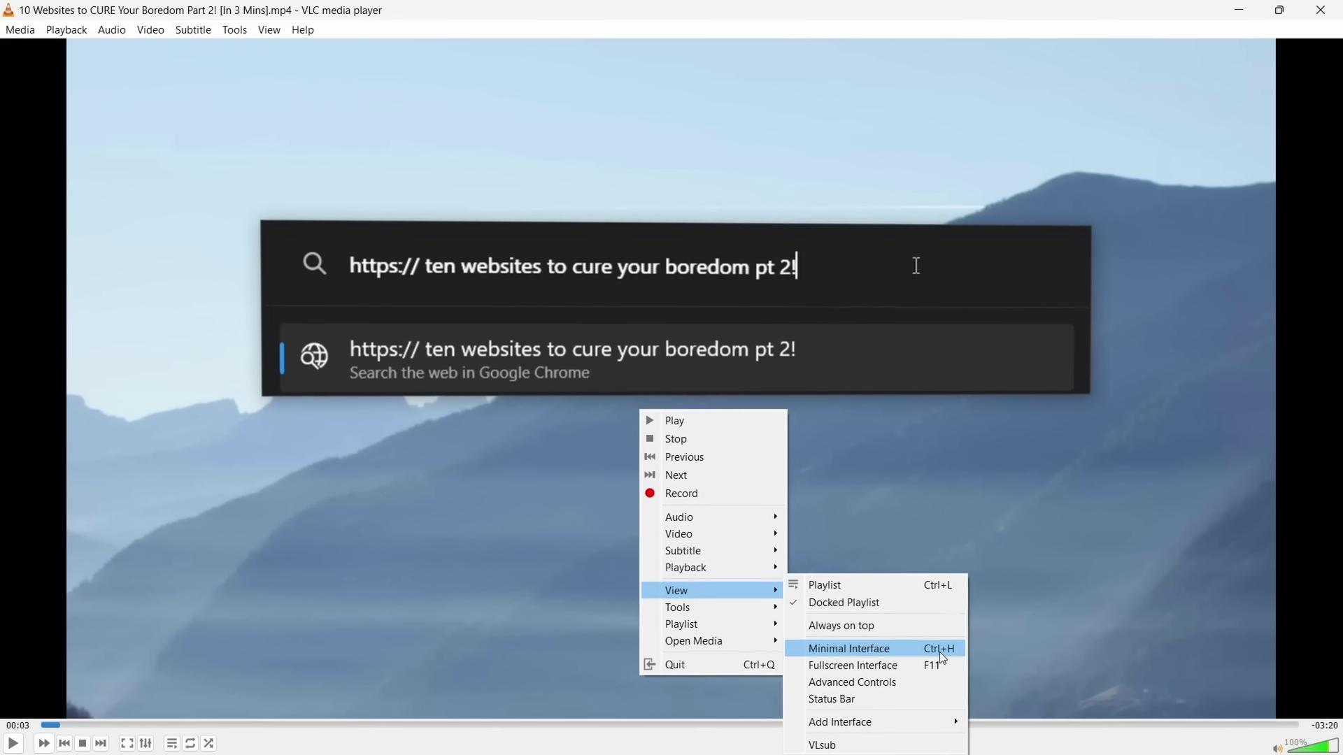
left_click(1089, 510)
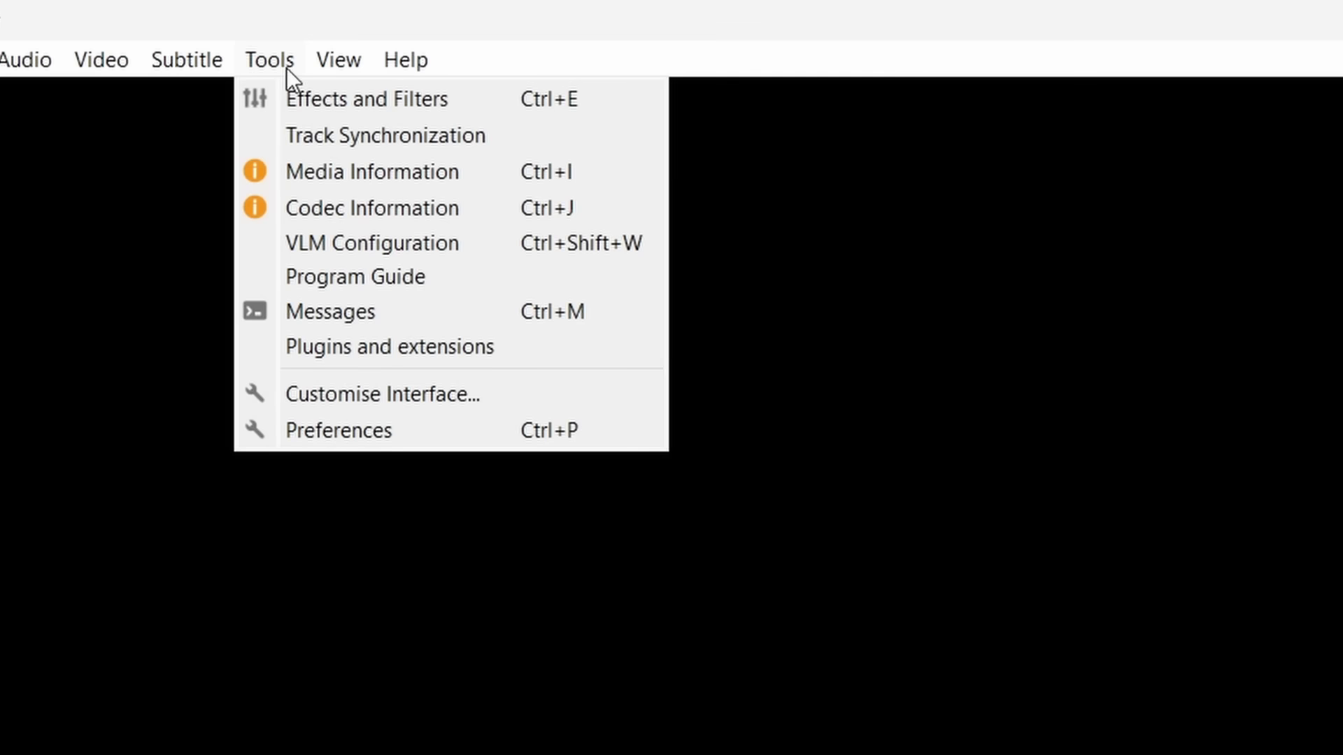
Launch the Toolbars Editor via Tools > Customise Interface and scroll through it
left_click(468, 401)
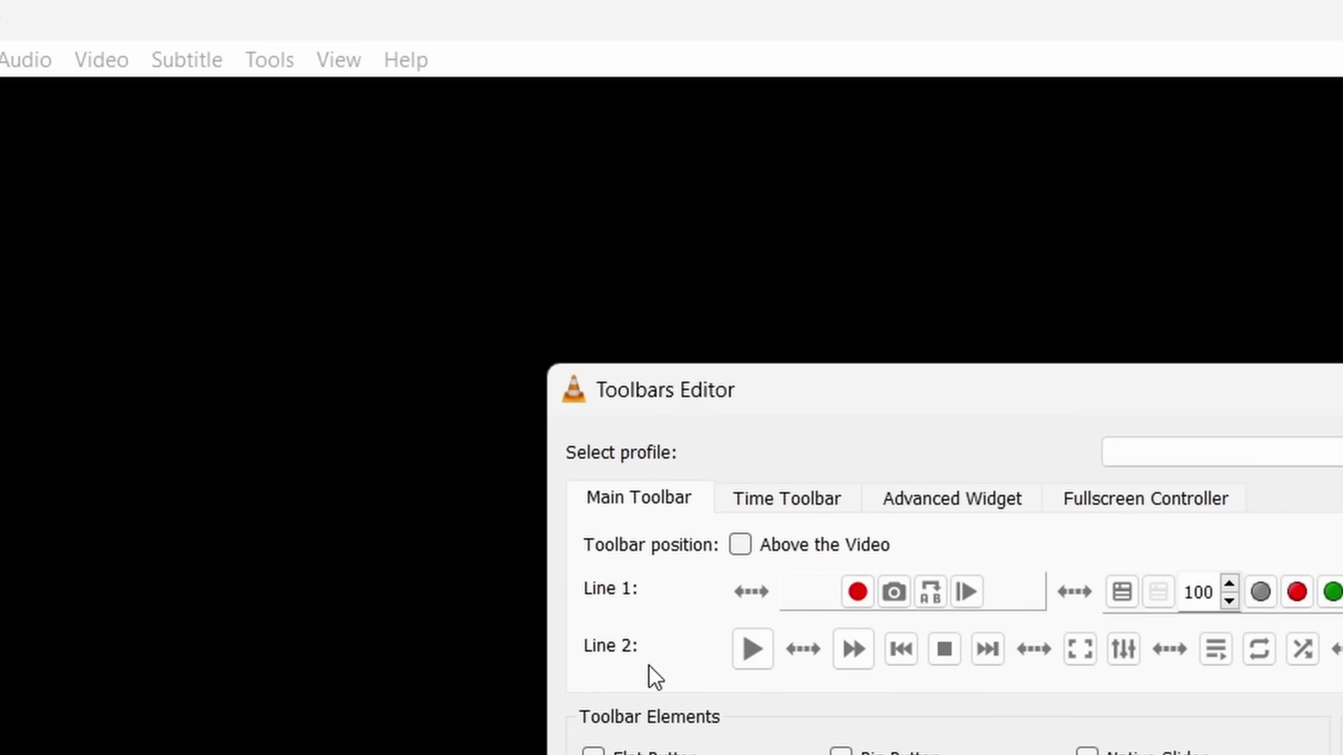
scroll(354, 486, "down", 10)
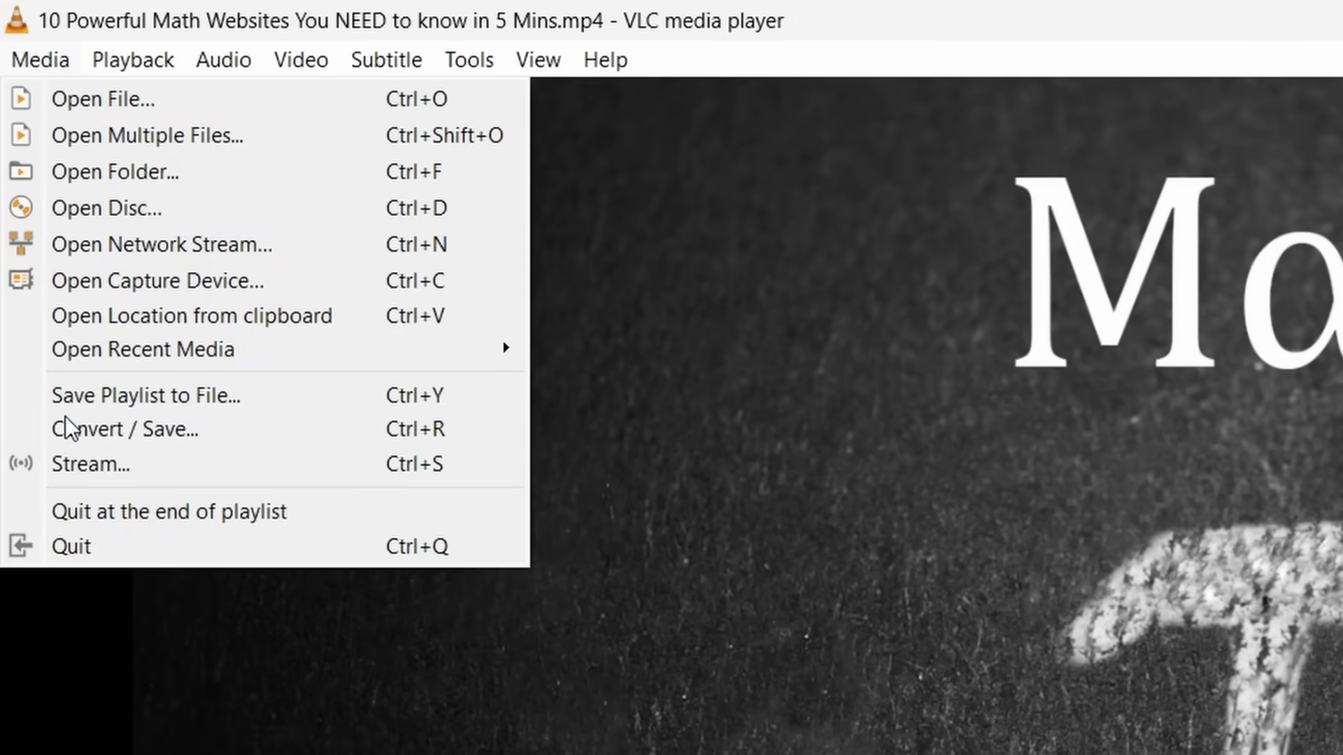
Add the math websites video to Convert / Save, choose the Audio - MP3 profile, and browse for a destination
left_click(422, 435)
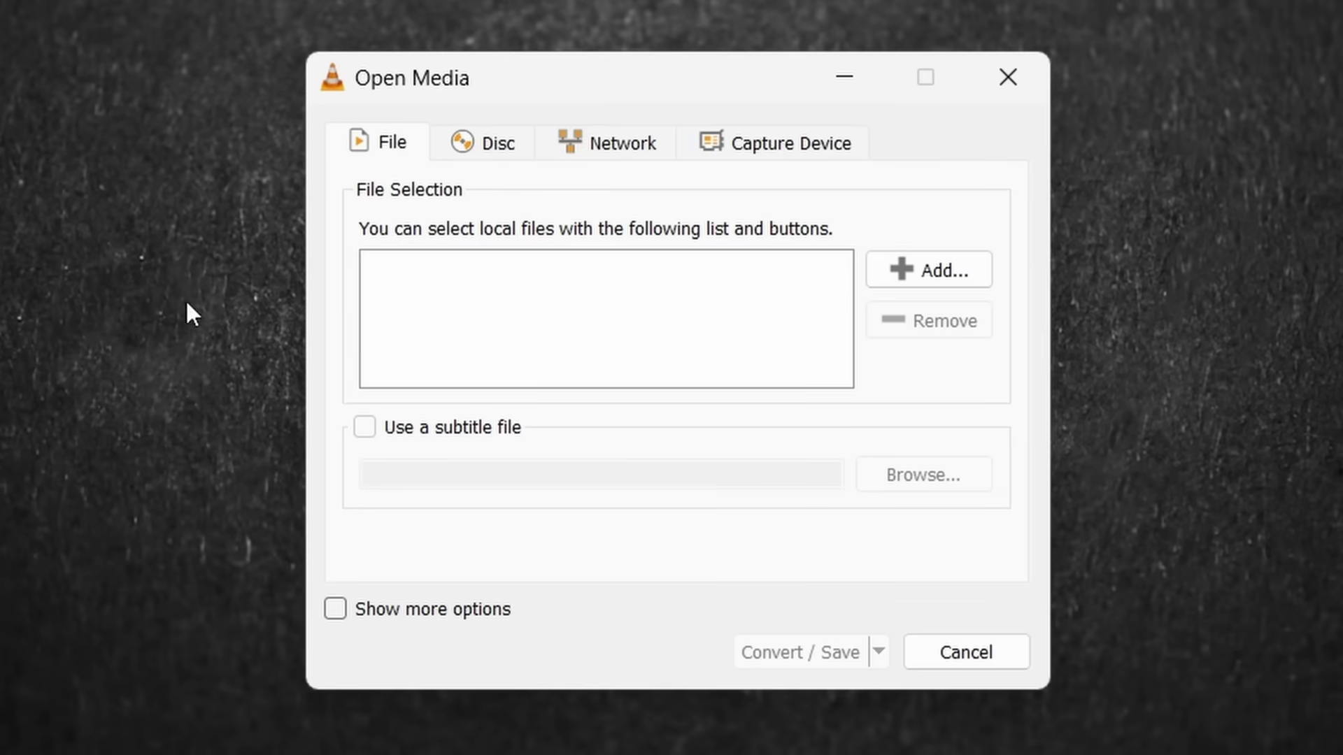
left_click(942, 277)
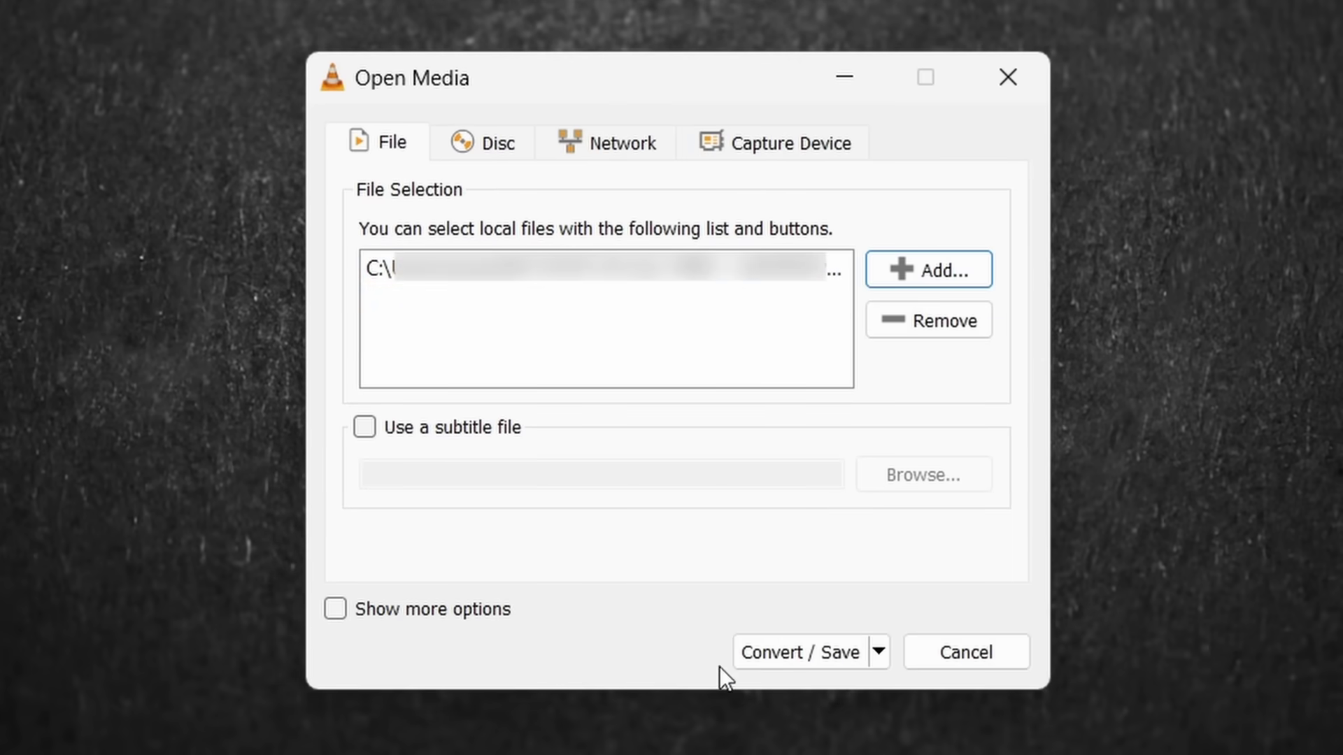
left_click(809, 664)
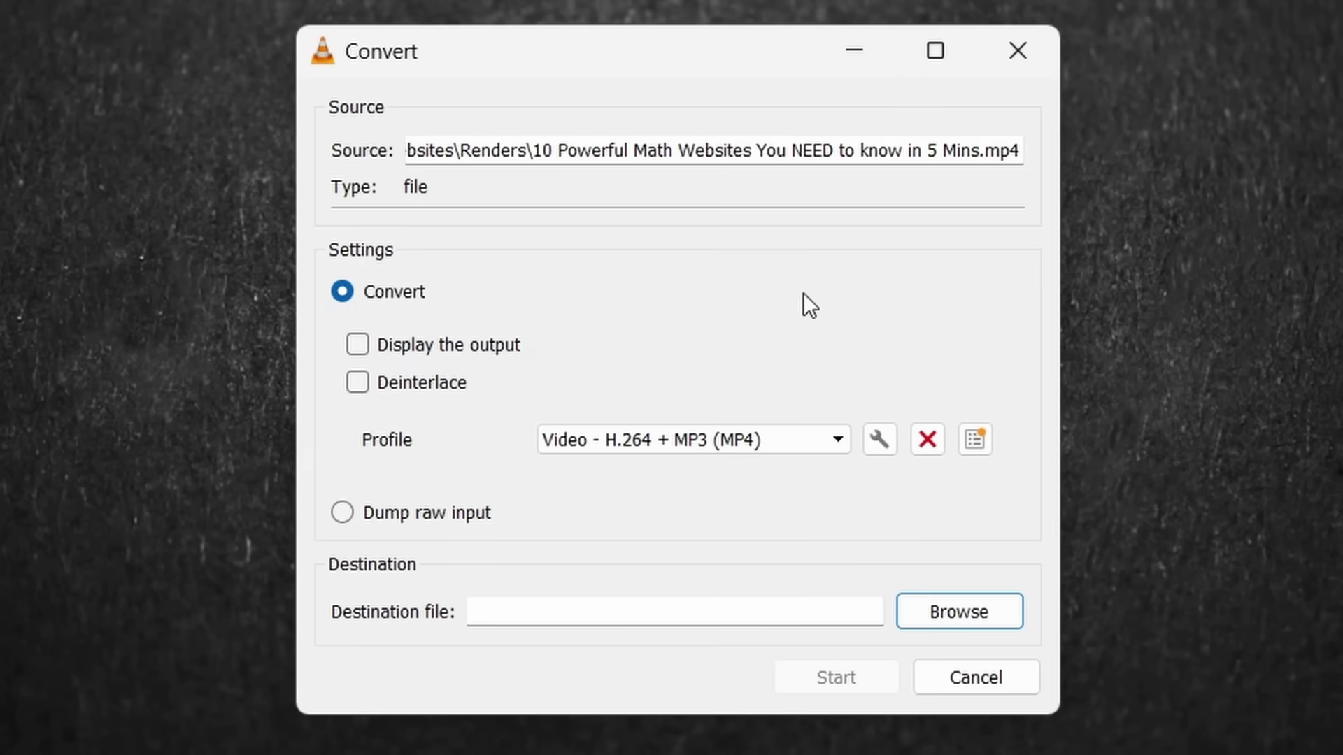
left_click(624, 441)
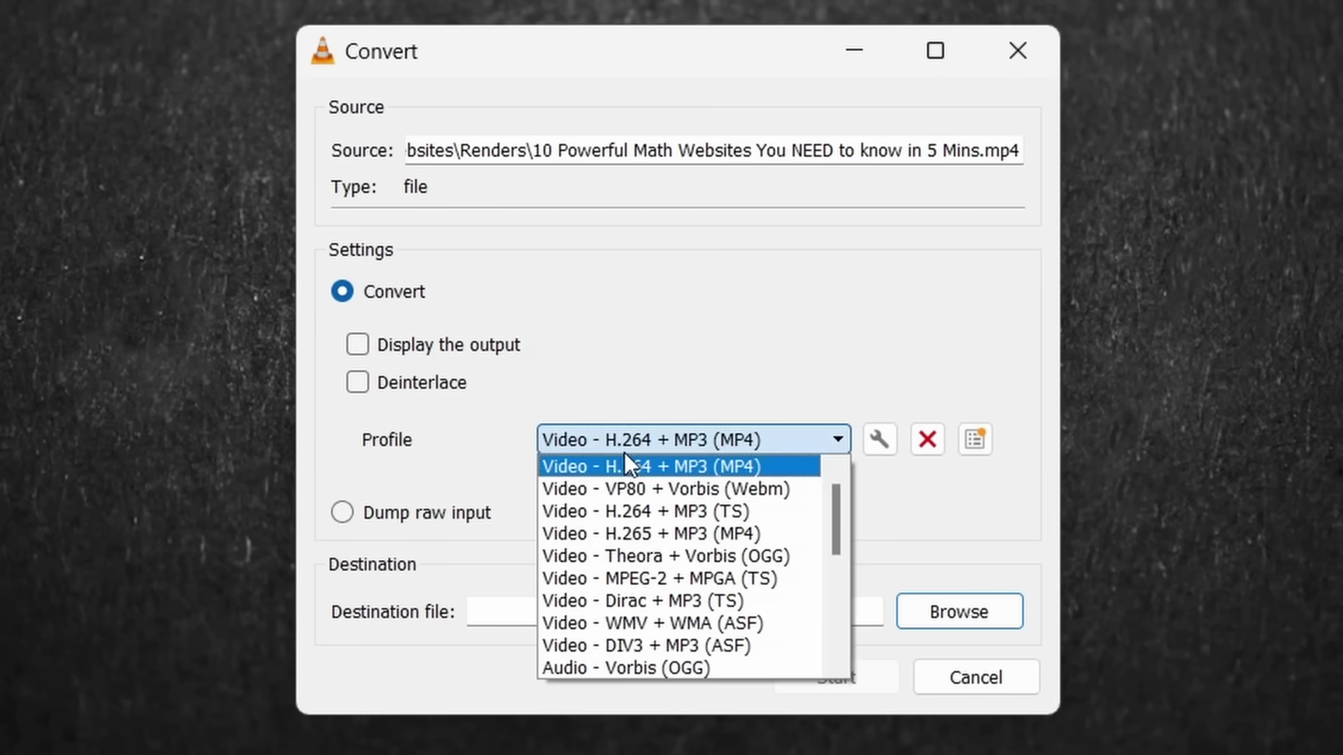
left_click(602, 675)
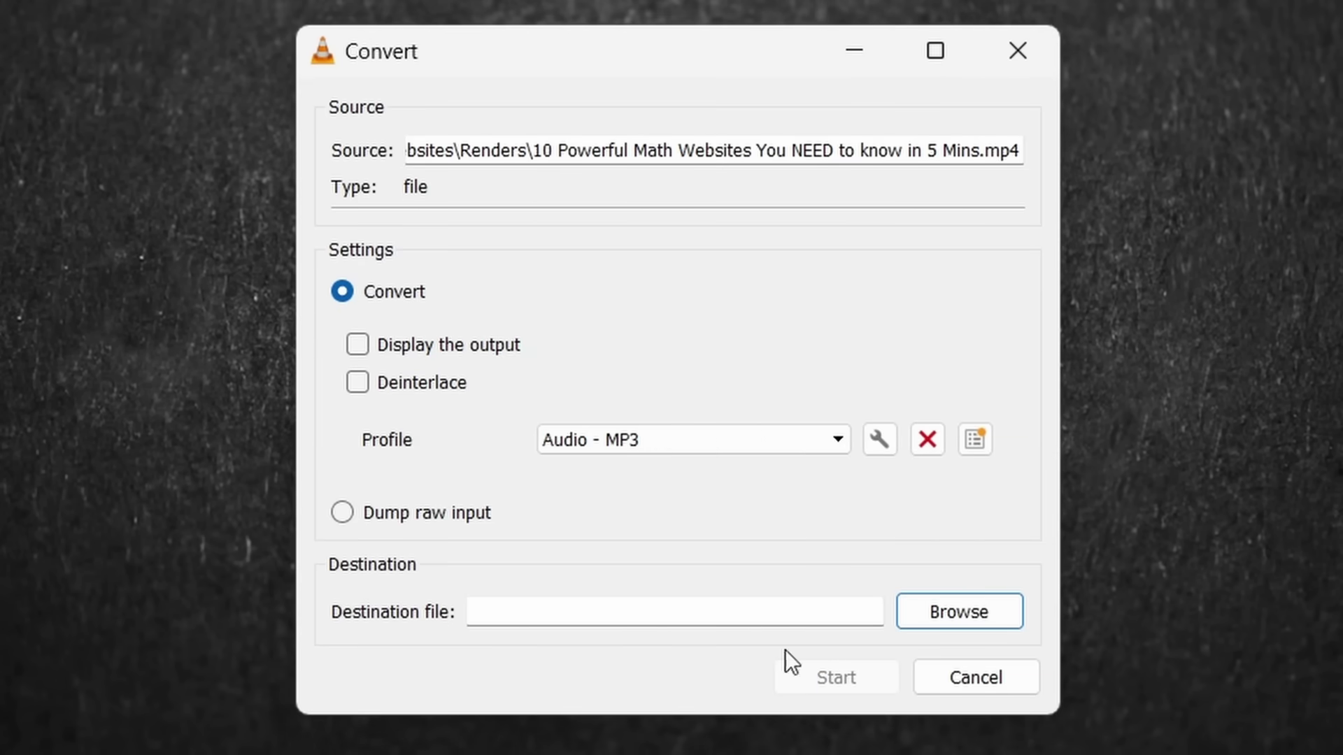
left_click(969, 620)
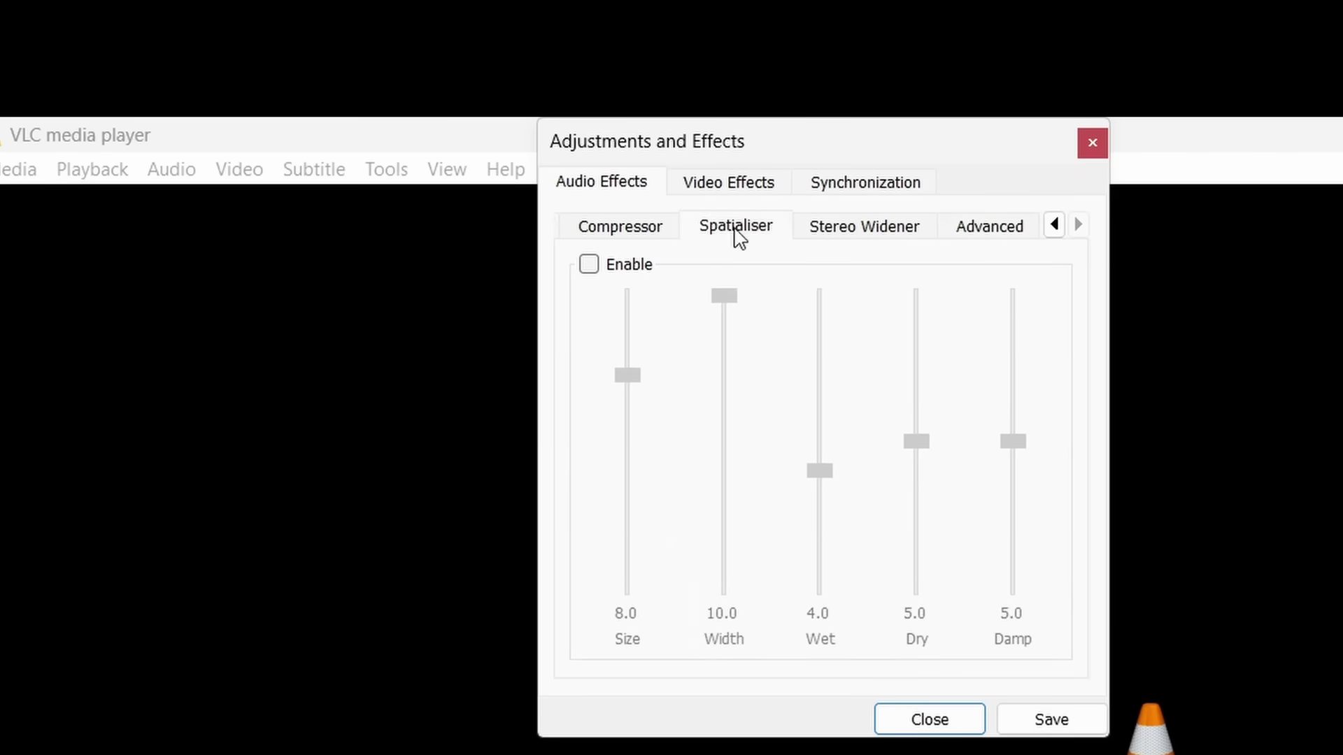
View the Spatialiser audio effect, then toggle colour extraction, threshold and negate in Video Effects > Colours
left_click(989, 229)
left_click(728, 184)
left_click(766, 225)
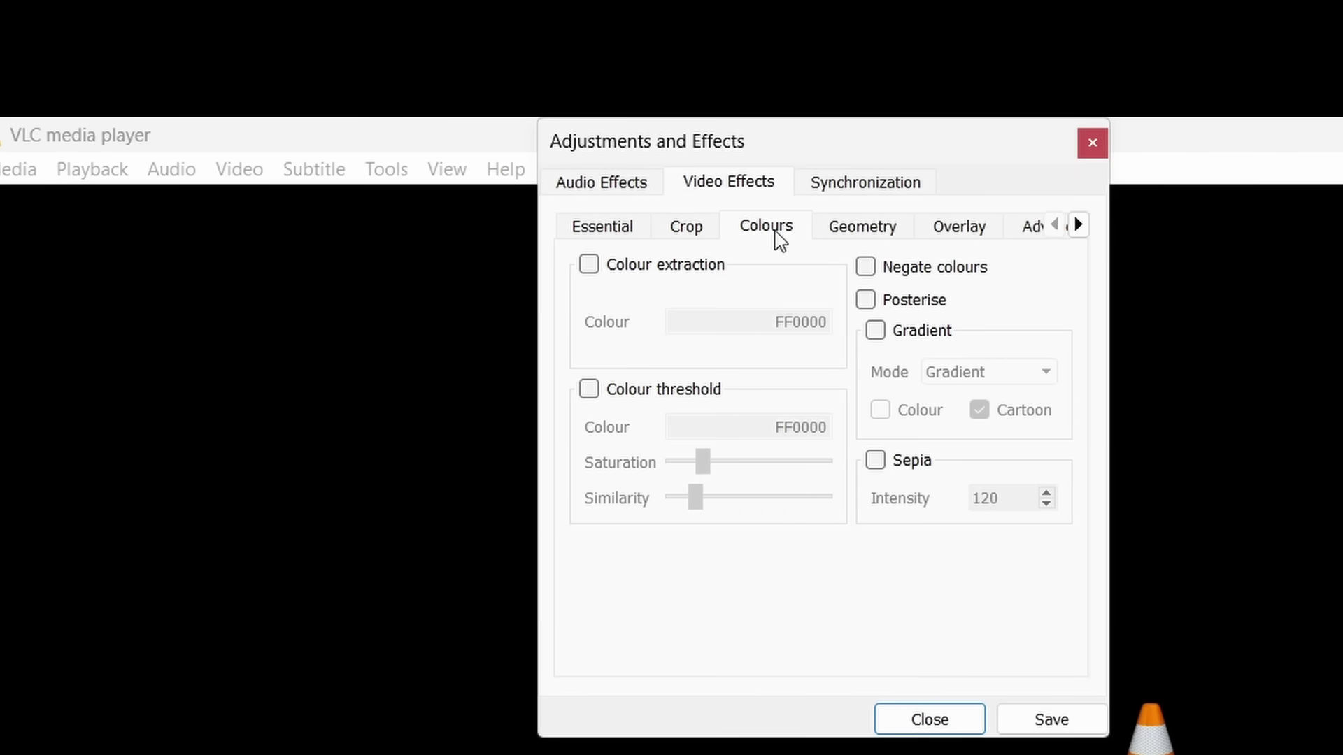
left_click(635, 270)
left_click(635, 270)
left_click(645, 393)
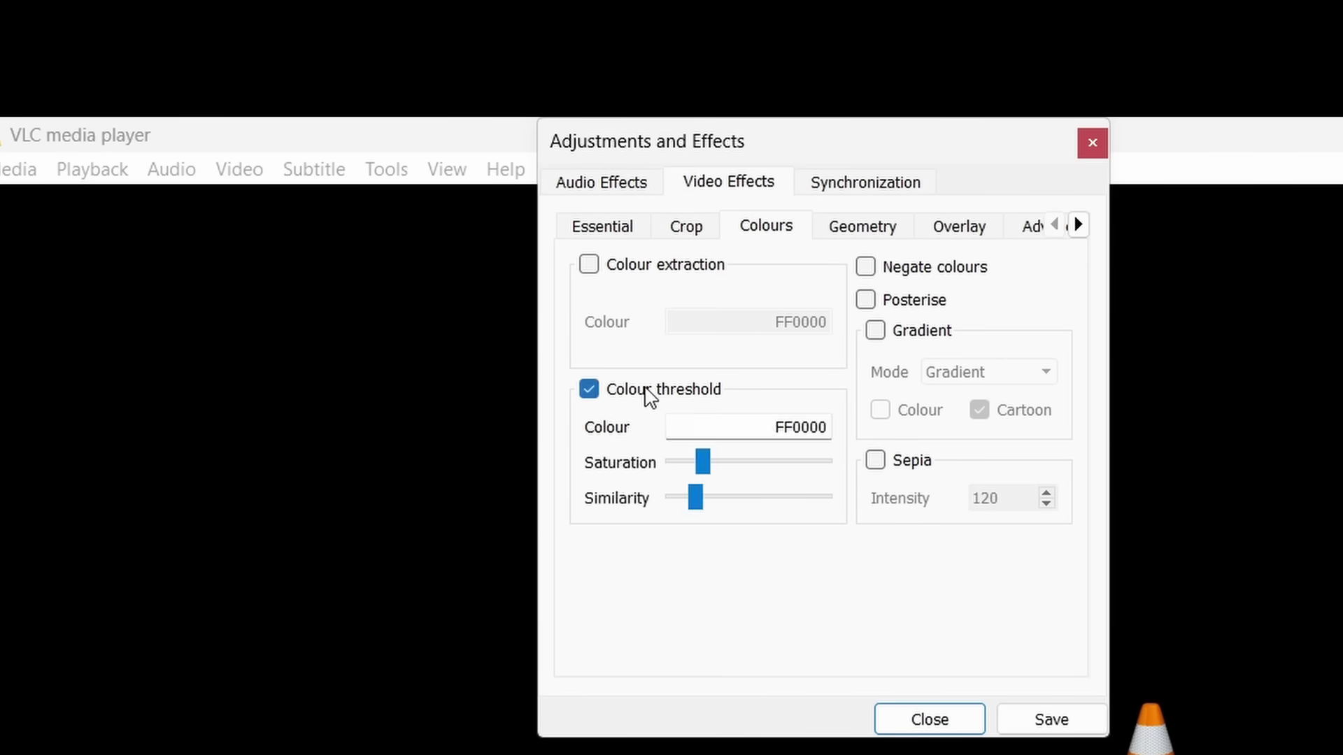
left_click(645, 393)
left_click(922, 276)
Tick Add logo on the Overlay tab, leaving logo opacity at full
left_click(956, 229)
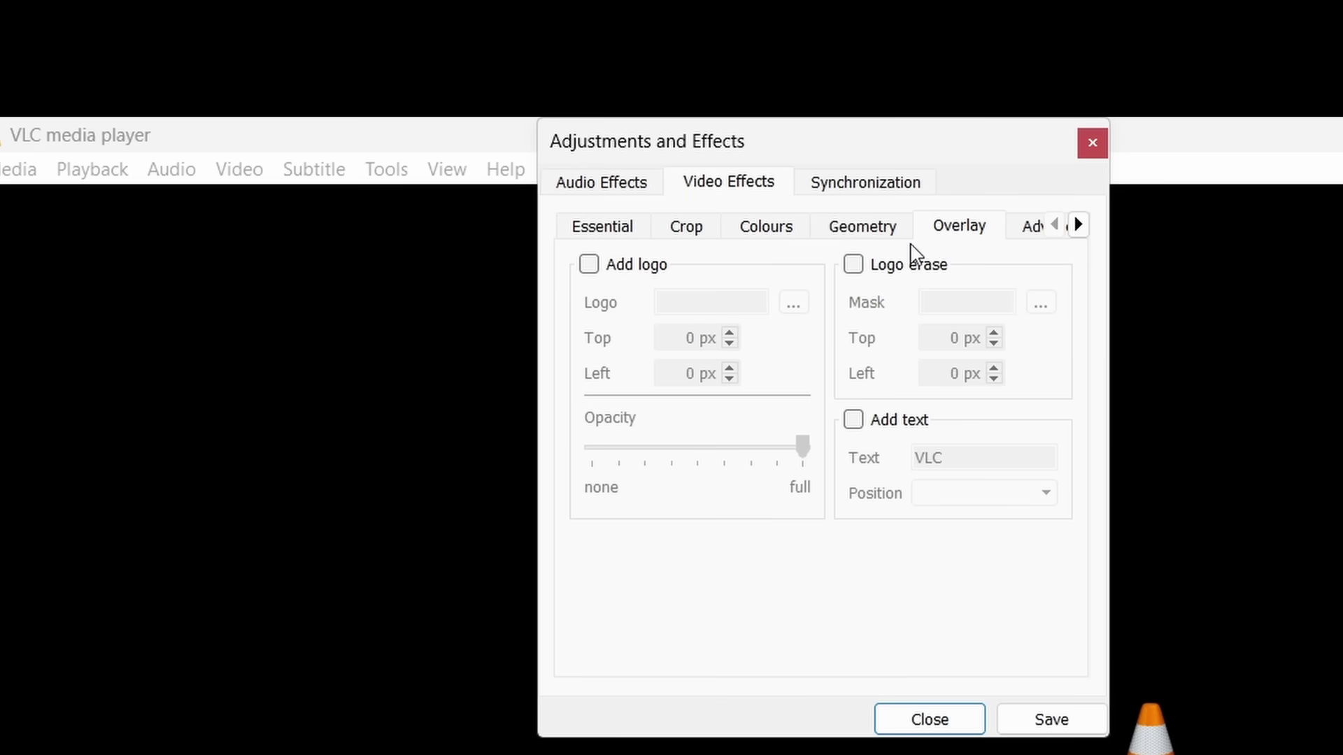
left_click(625, 276)
mouse_move(802, 446)
left_mouse_down()
mouse_move(741, 447)
mouse_move(830, 471)
left_mouse_up()
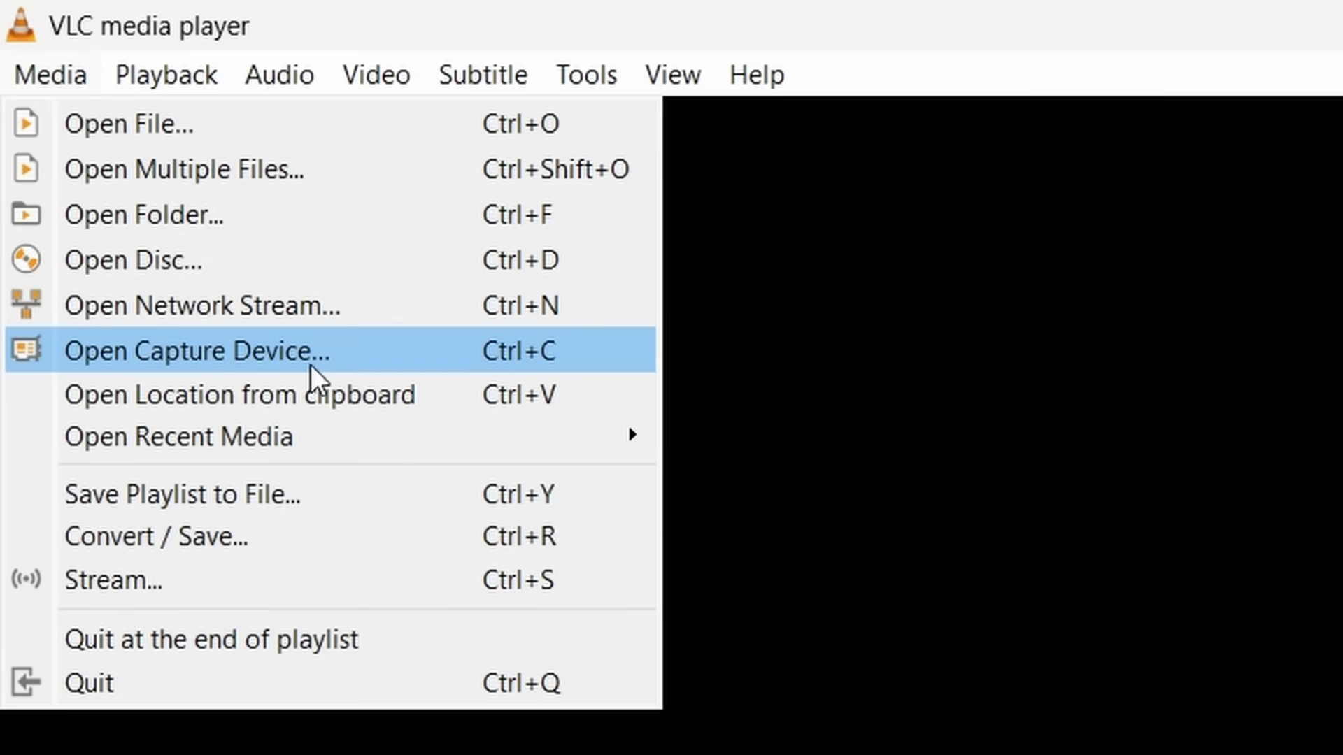
Open Capture Device with Desktop capture mode and a 60 fps frame rate
left_click(410, 358)
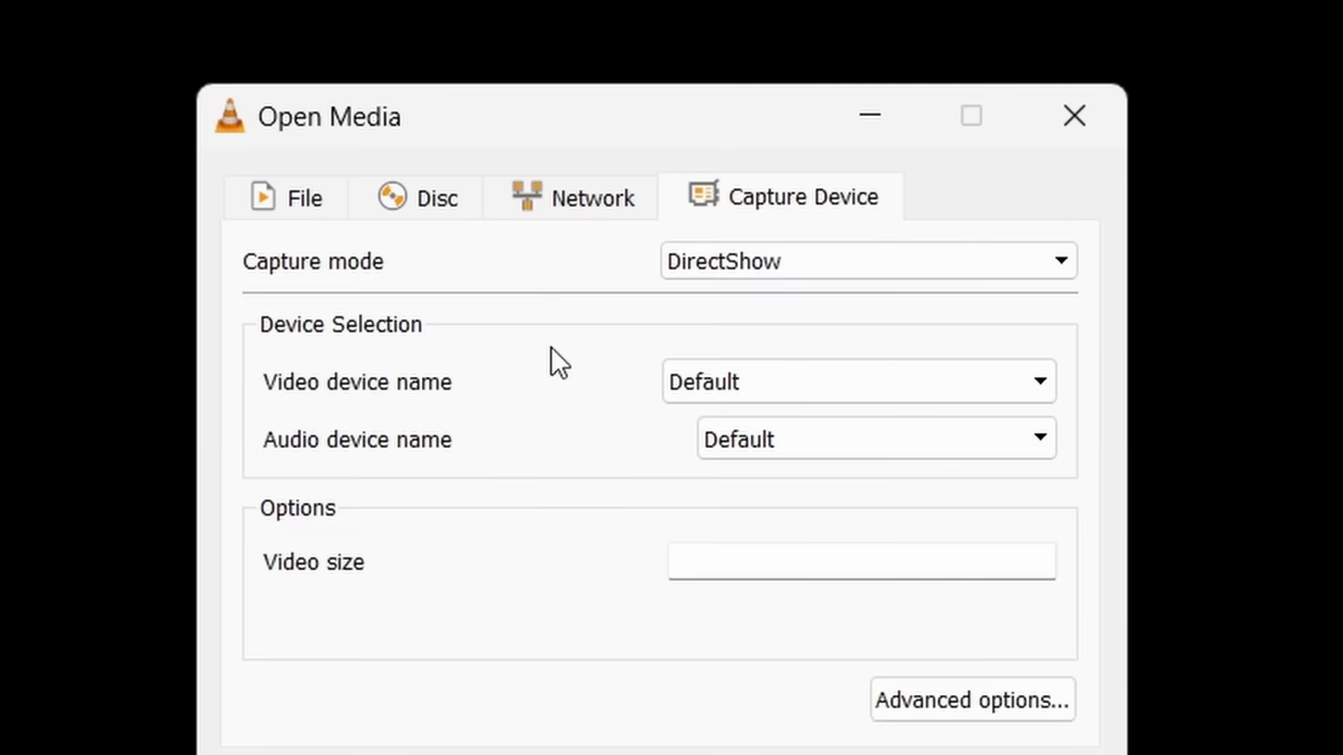
left_click(832, 266)
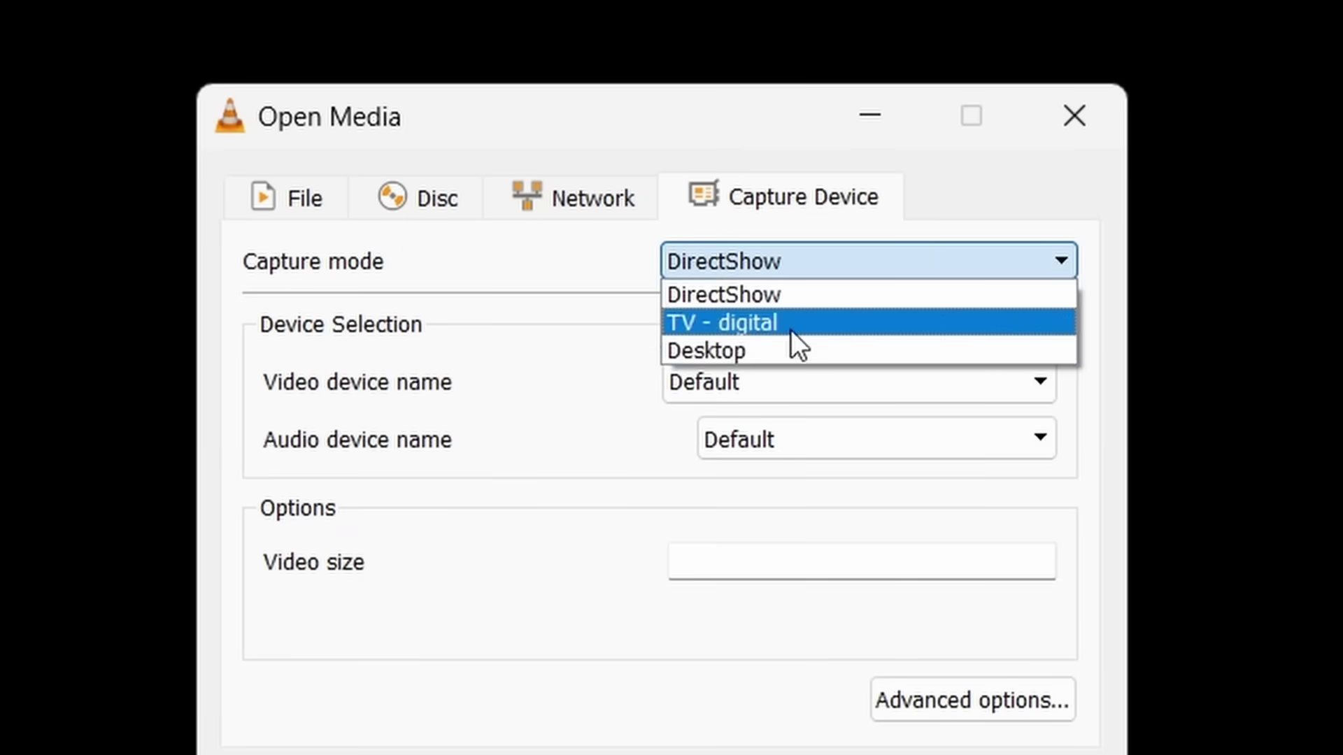
left_click(749, 354)
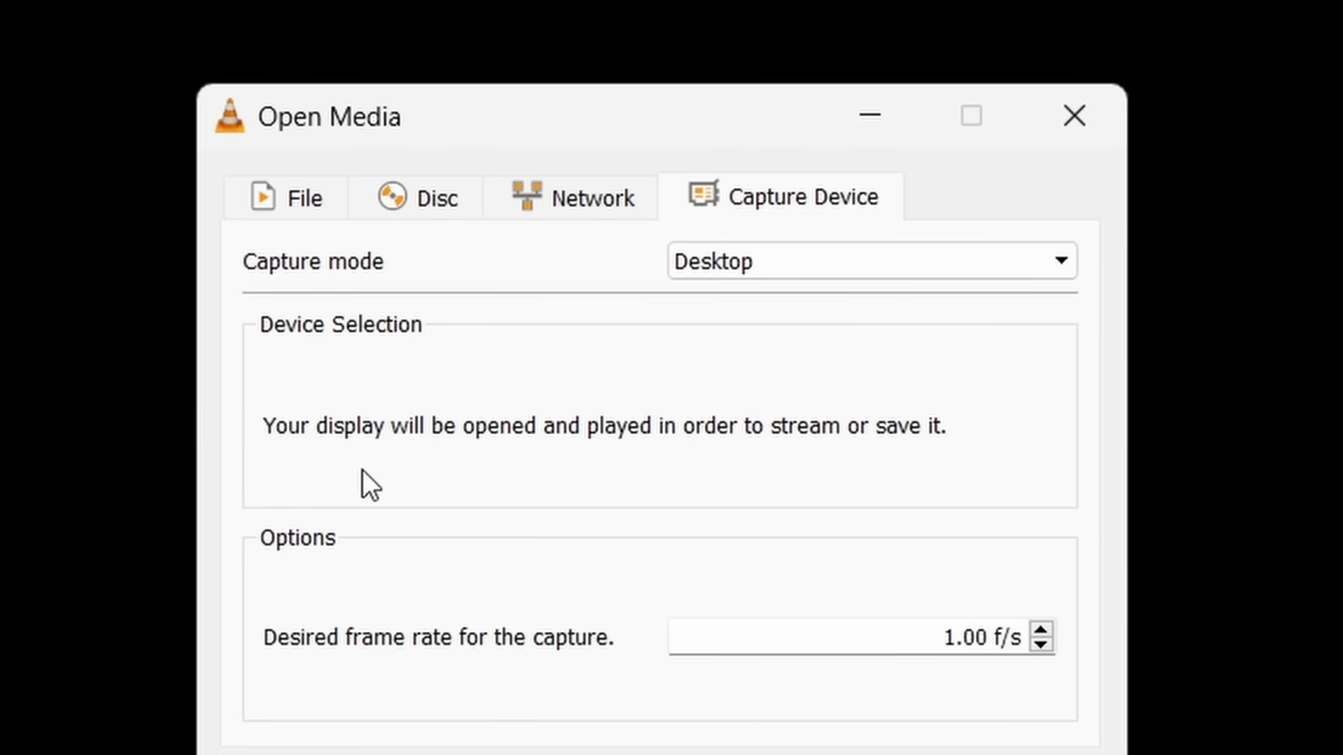
left_click(947, 636)
key("Delete")
type("60")
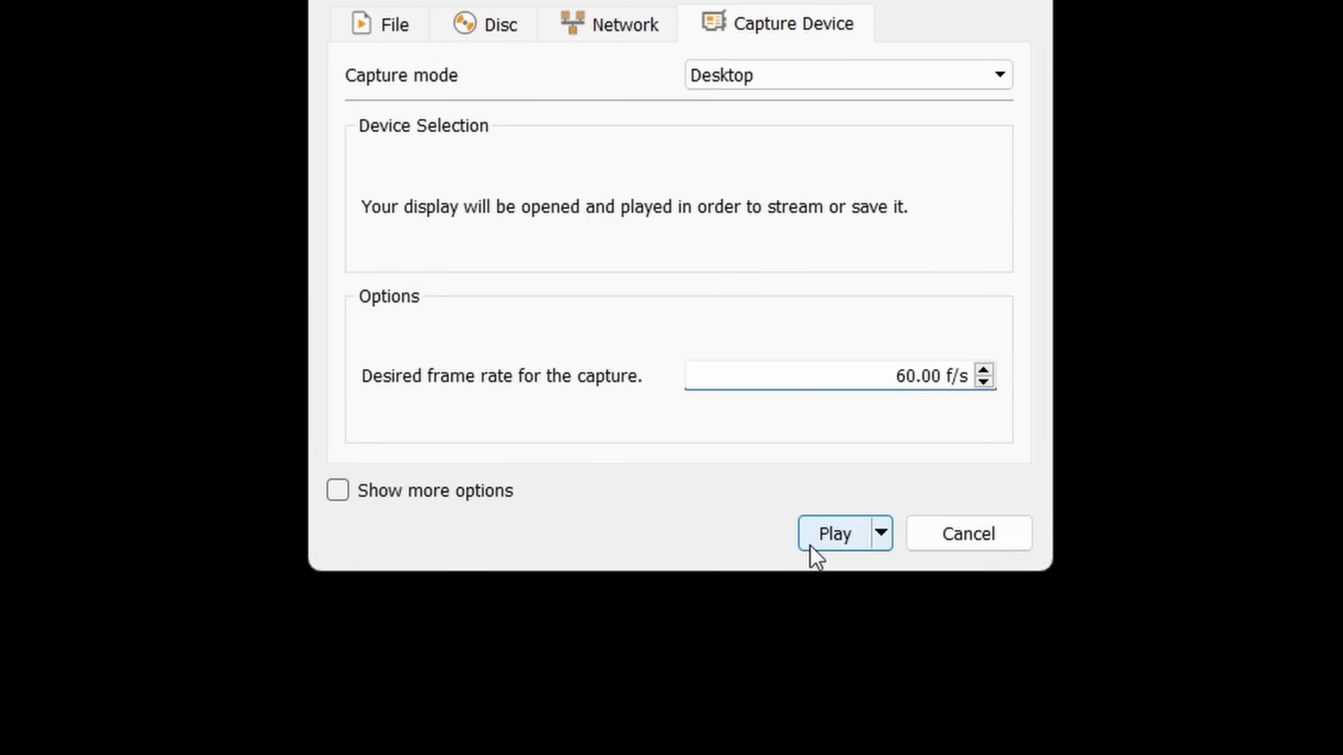
Convert the capture with the Video - H.264 + MP3 (MP4) profile and choose a destination
left_click(880, 540)
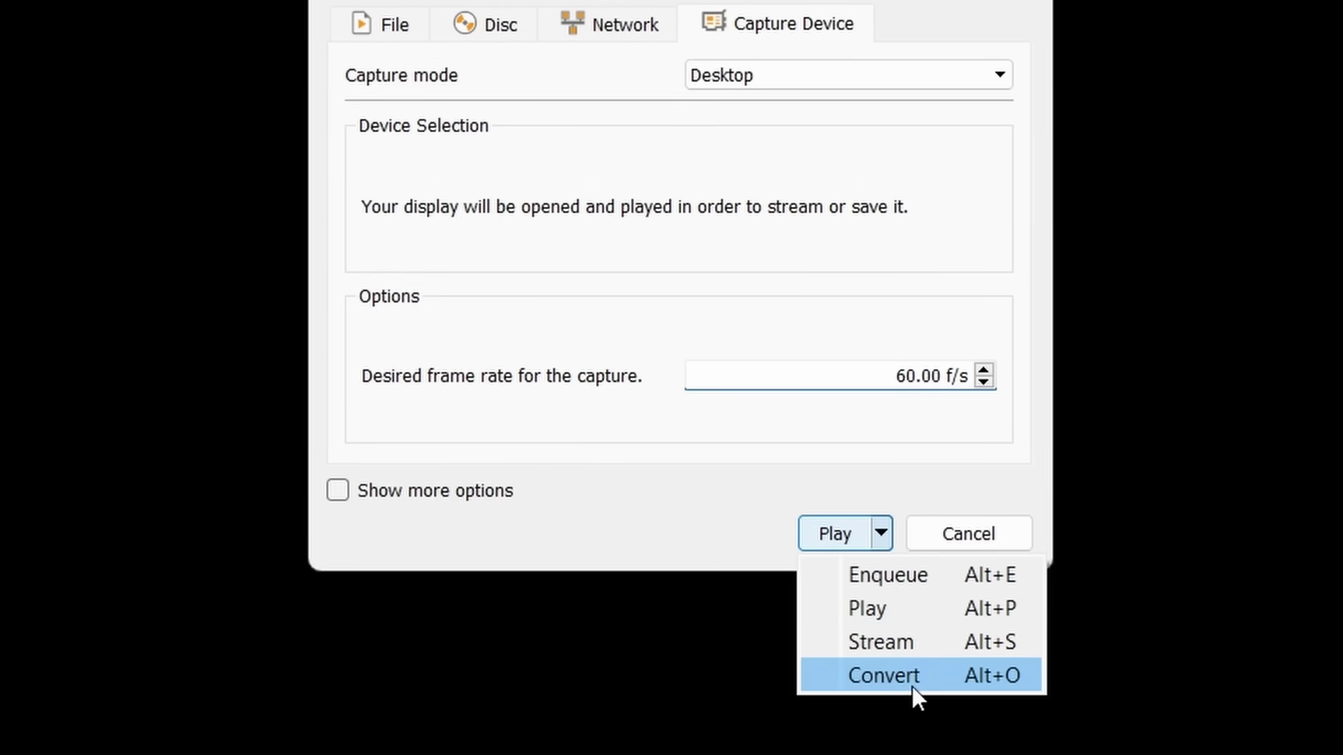
left_click(943, 681)
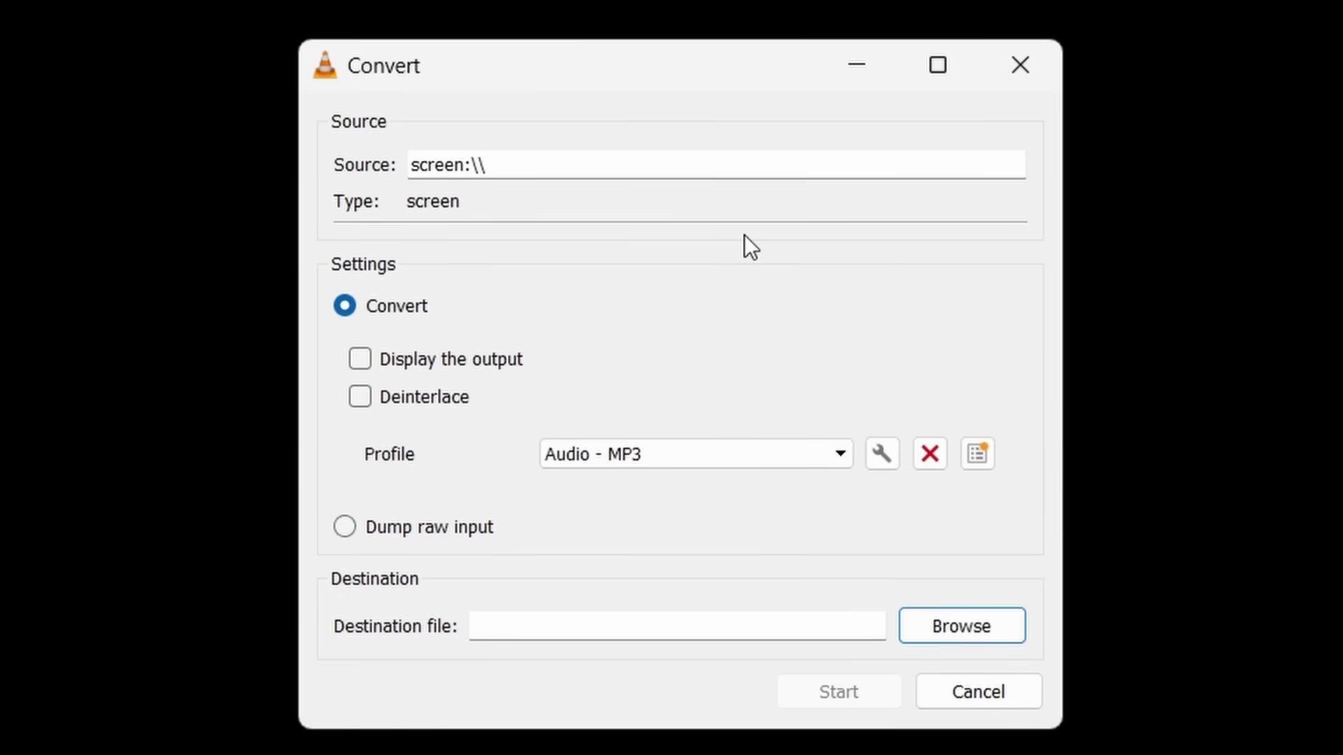
left_click(666, 456)
left_click(680, 489)
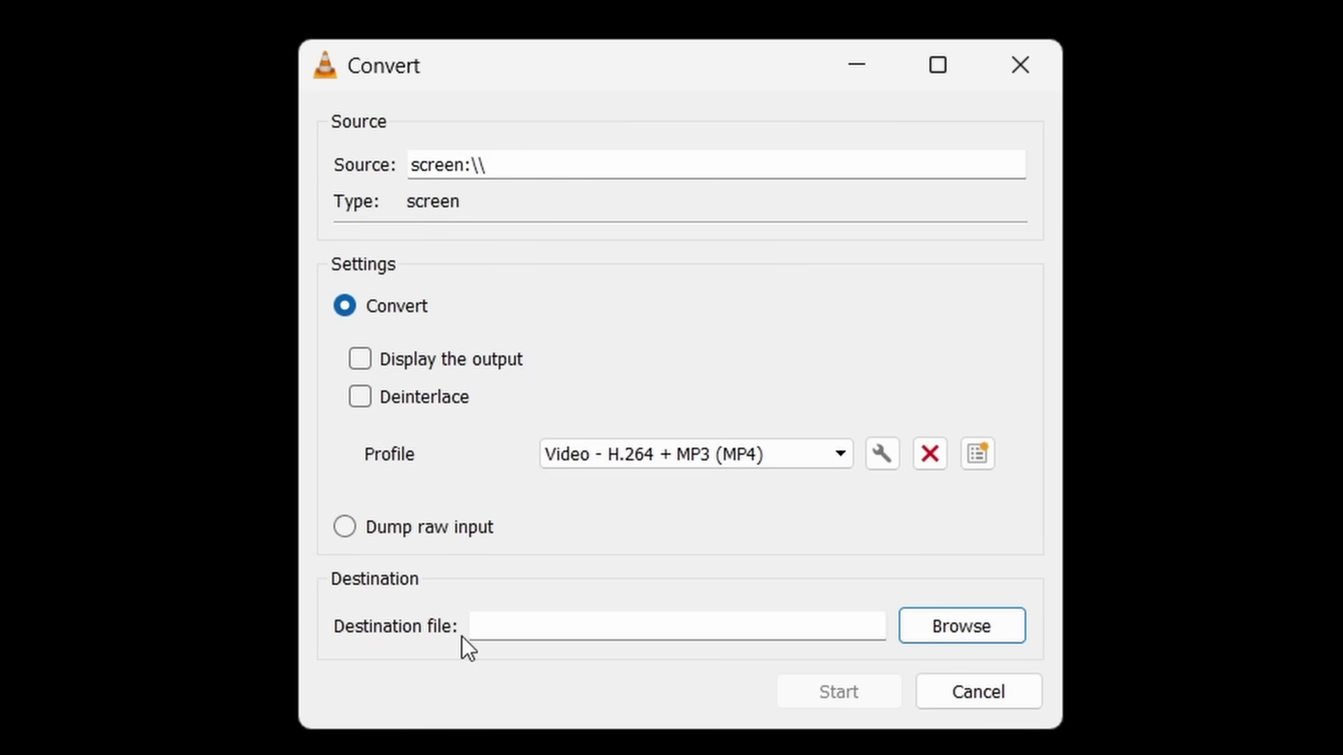
left_click(1008, 632)
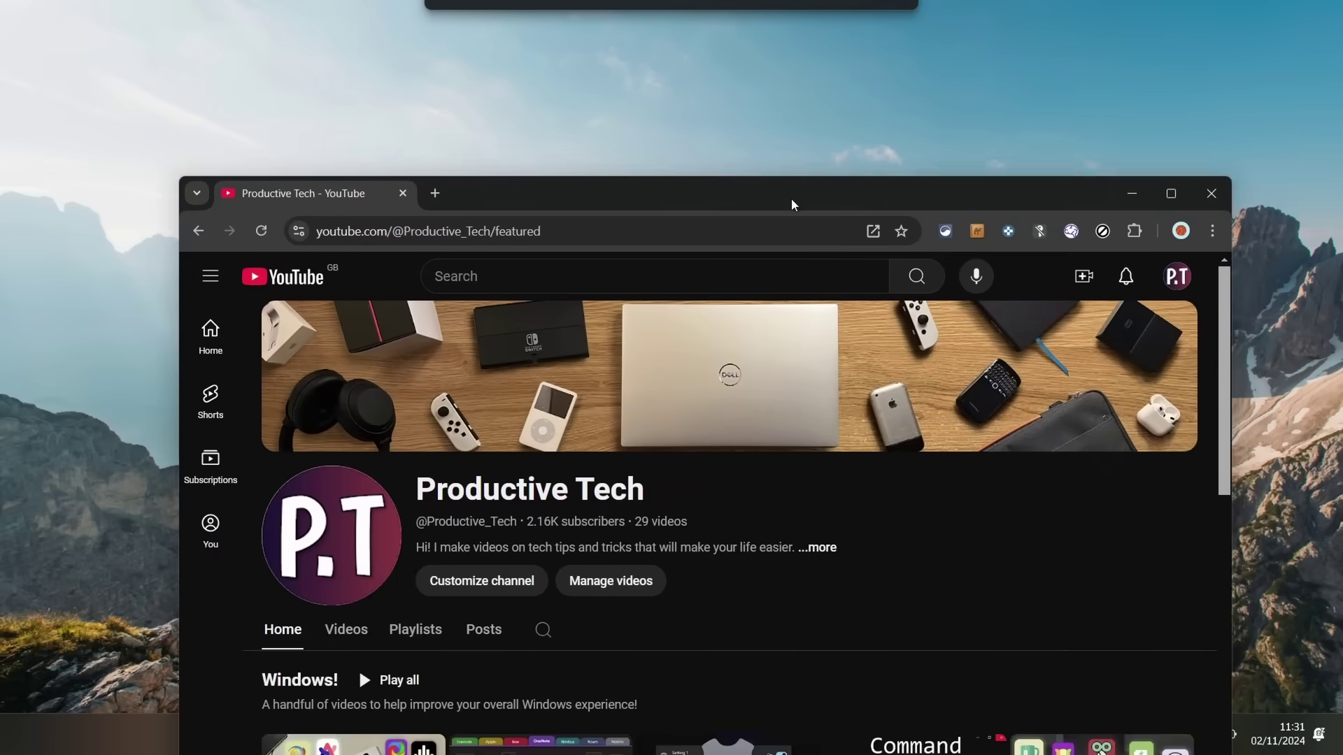
Drag the YouTube browser window up and minimise it to reveal the desktop
left_click_drag(791, 199, 755, 198)
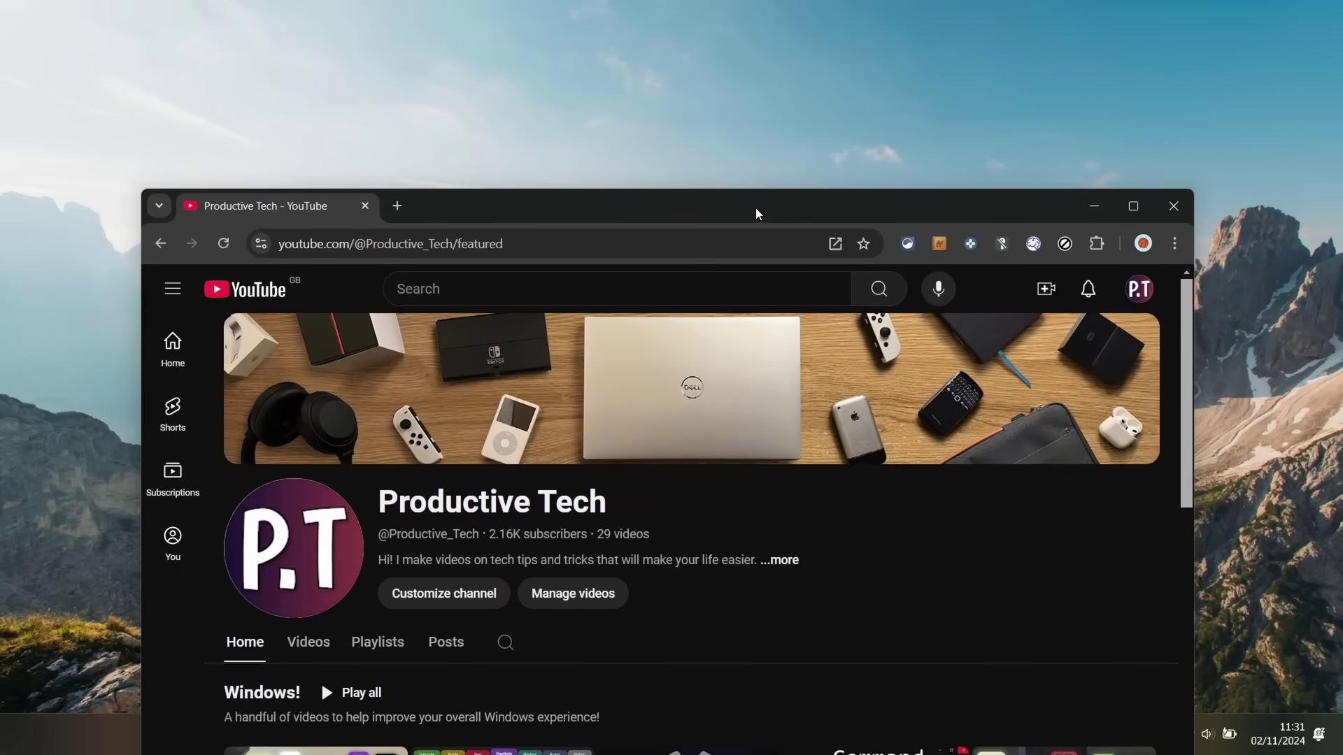
left_click(1094, 206)
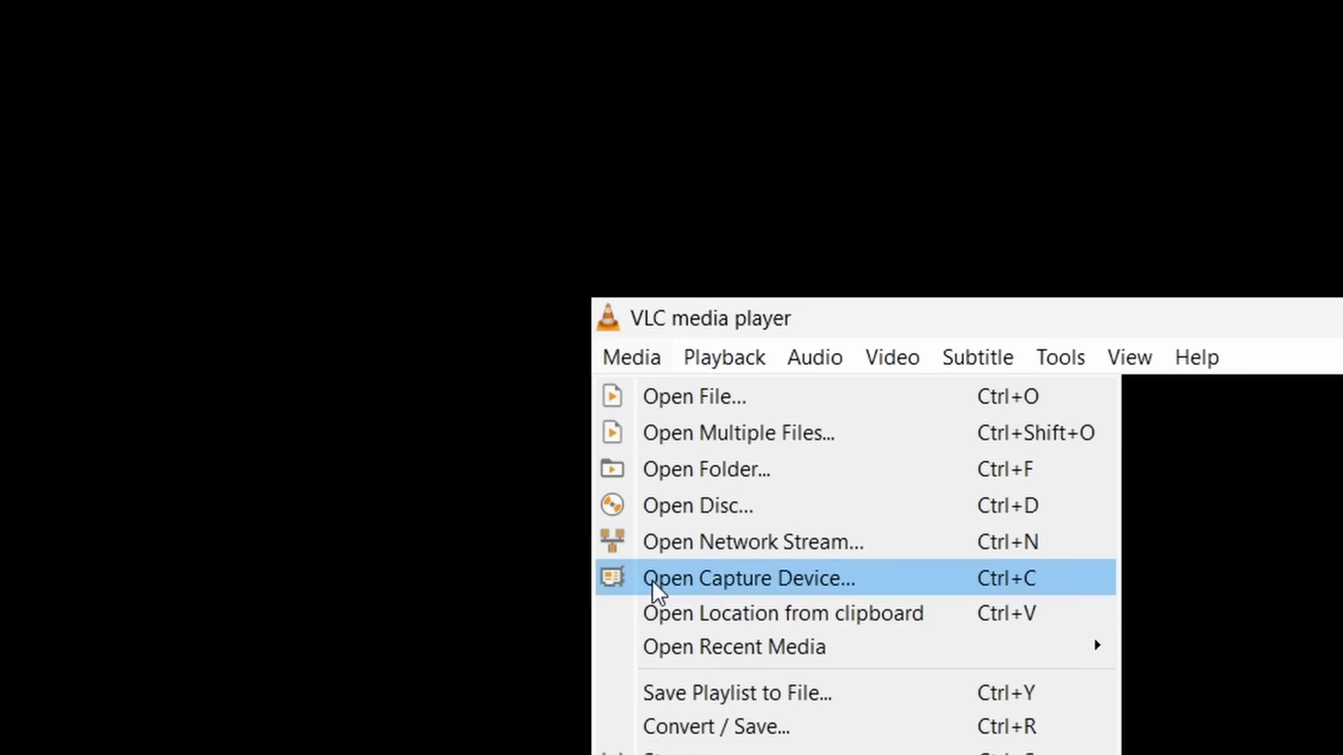
Keep DirectShow, with Integrated Webcam as video and the Realtek microphone as audio device
left_click(820, 581)
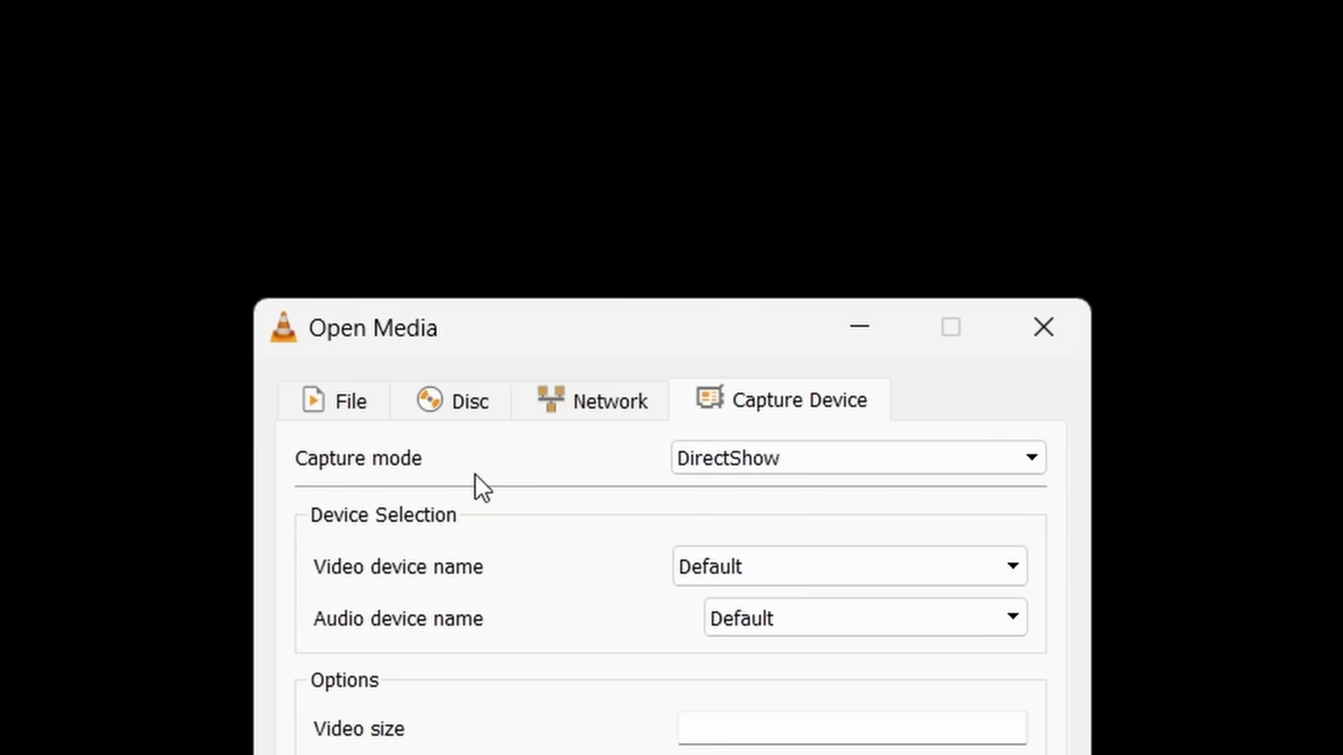
left_click(698, 461)
left_click(791, 492)
left_click(728, 570)
left_click(769, 650)
left_click(811, 620)
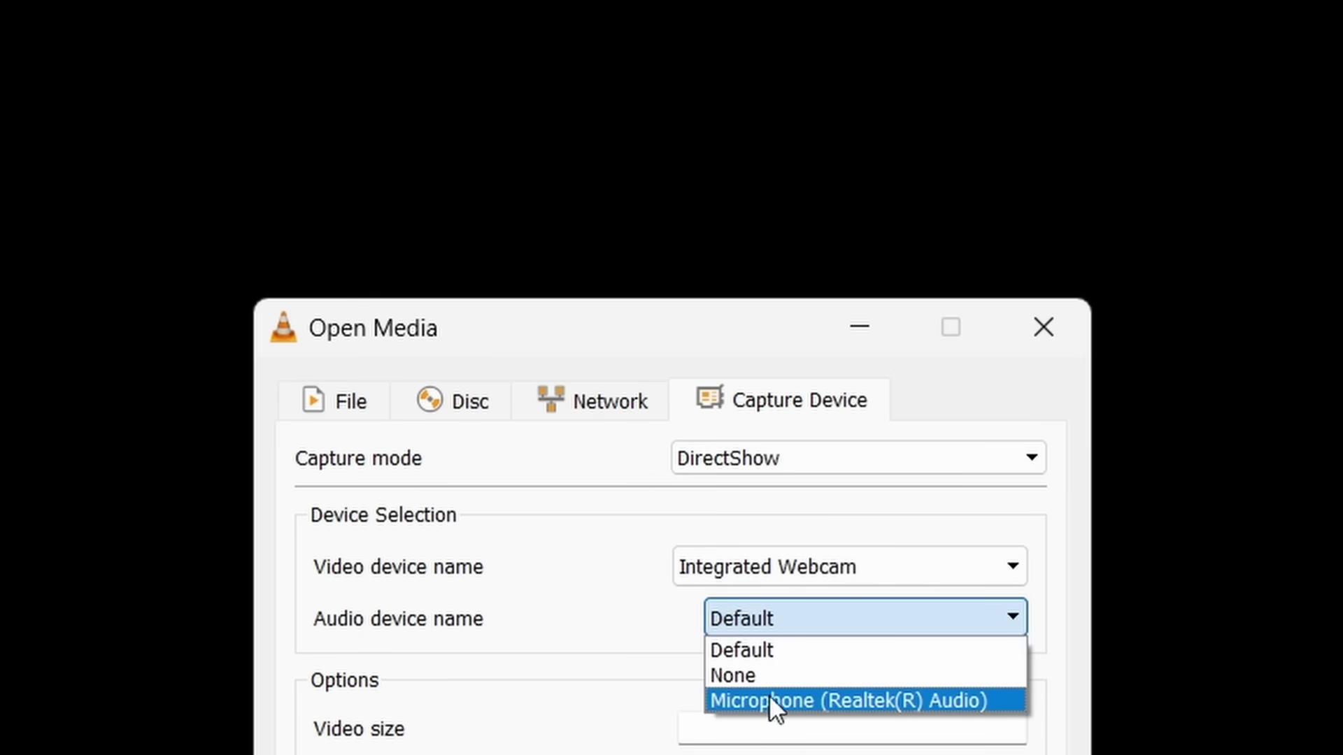
left_click(951, 706)
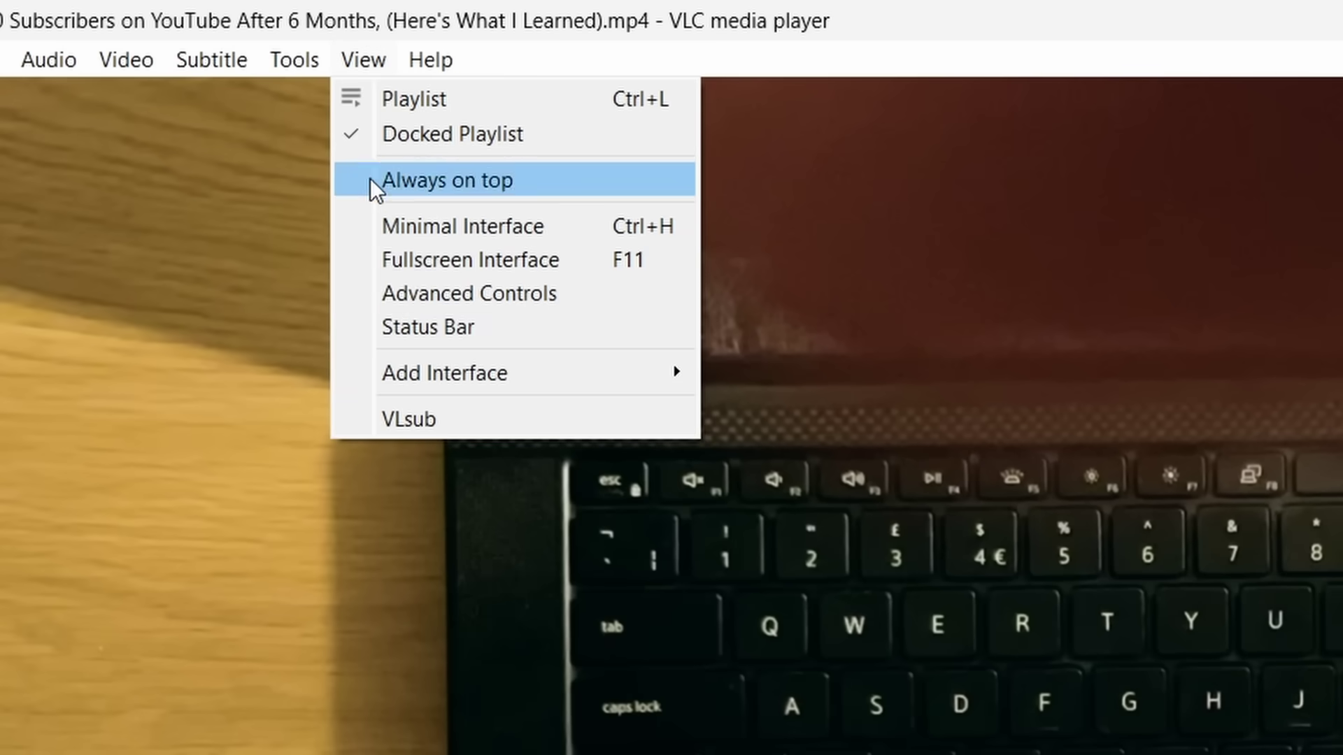
Enable Advanced Controls from the View menu
left_click(577, 302)
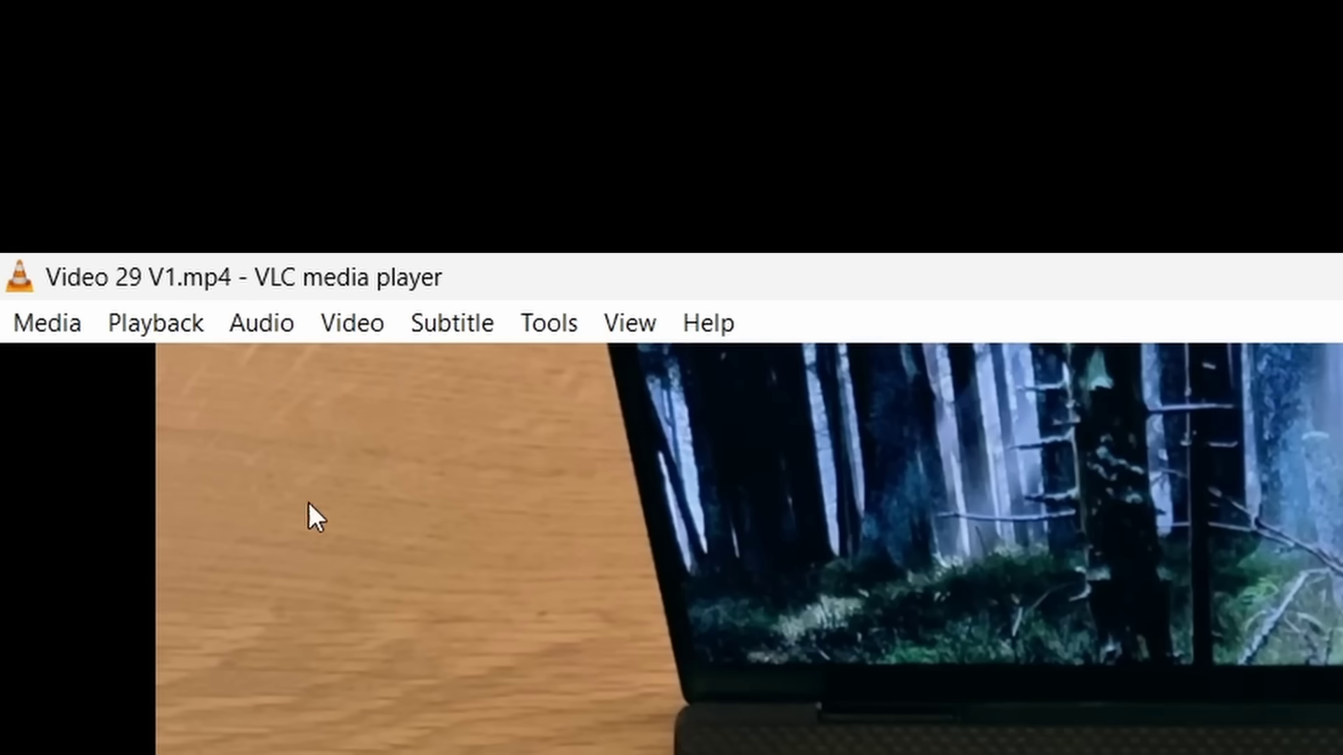
Open Playback > Custom Bookmarks > Manage and select the 00:01:22.750 bookmark
left_click(141, 334)
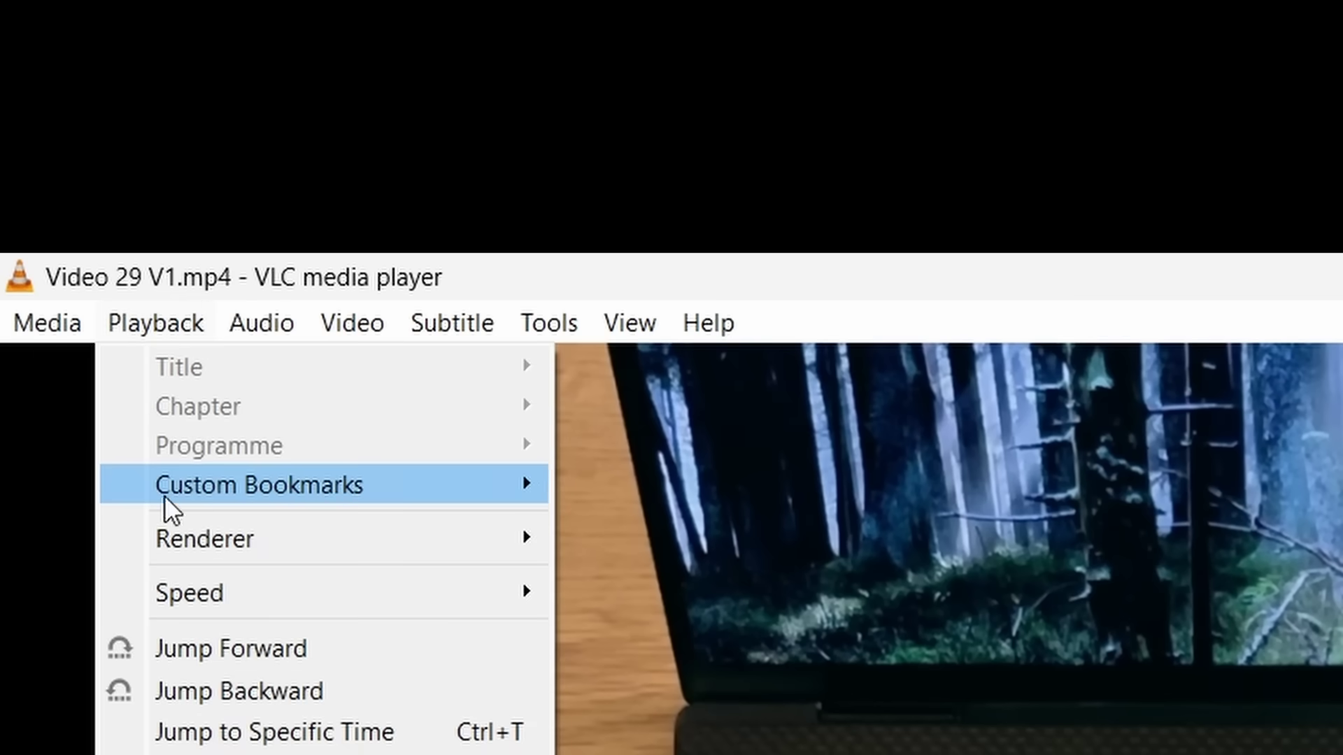
mouse_move(296, 489)
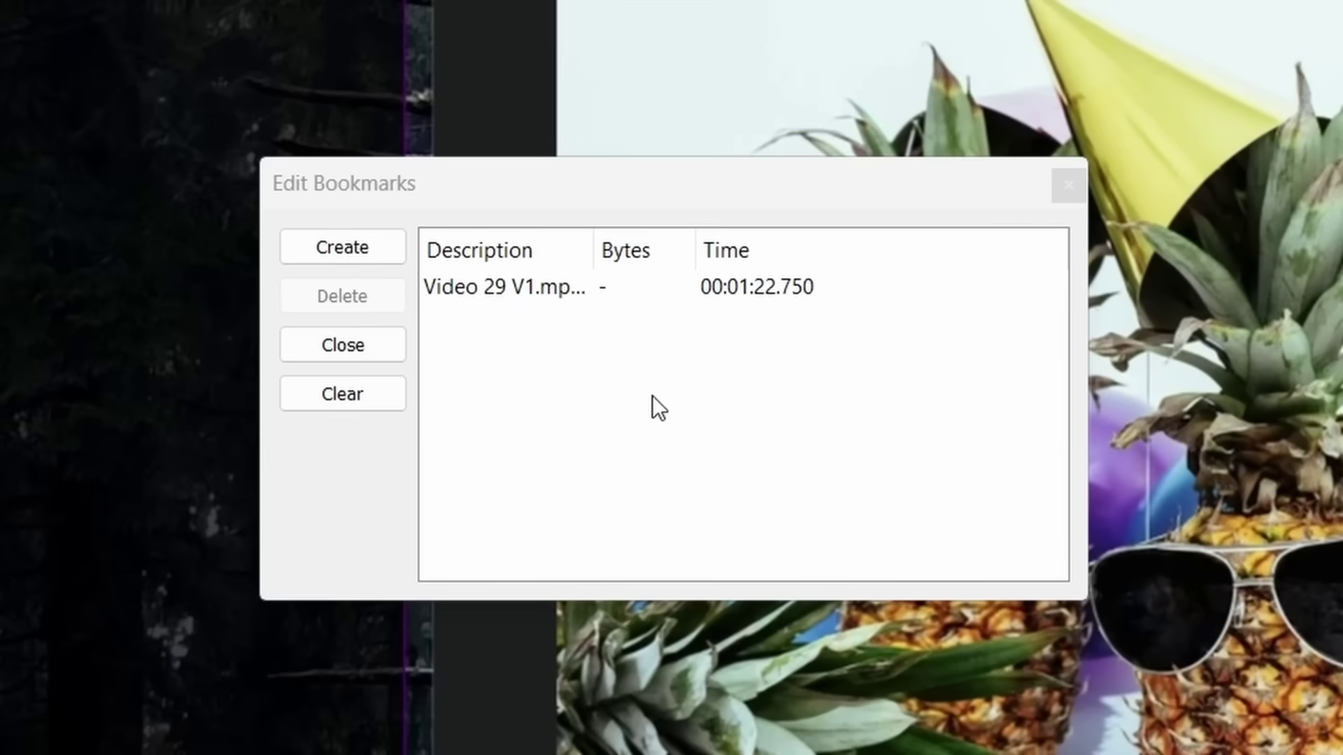
left_click(823, 297)
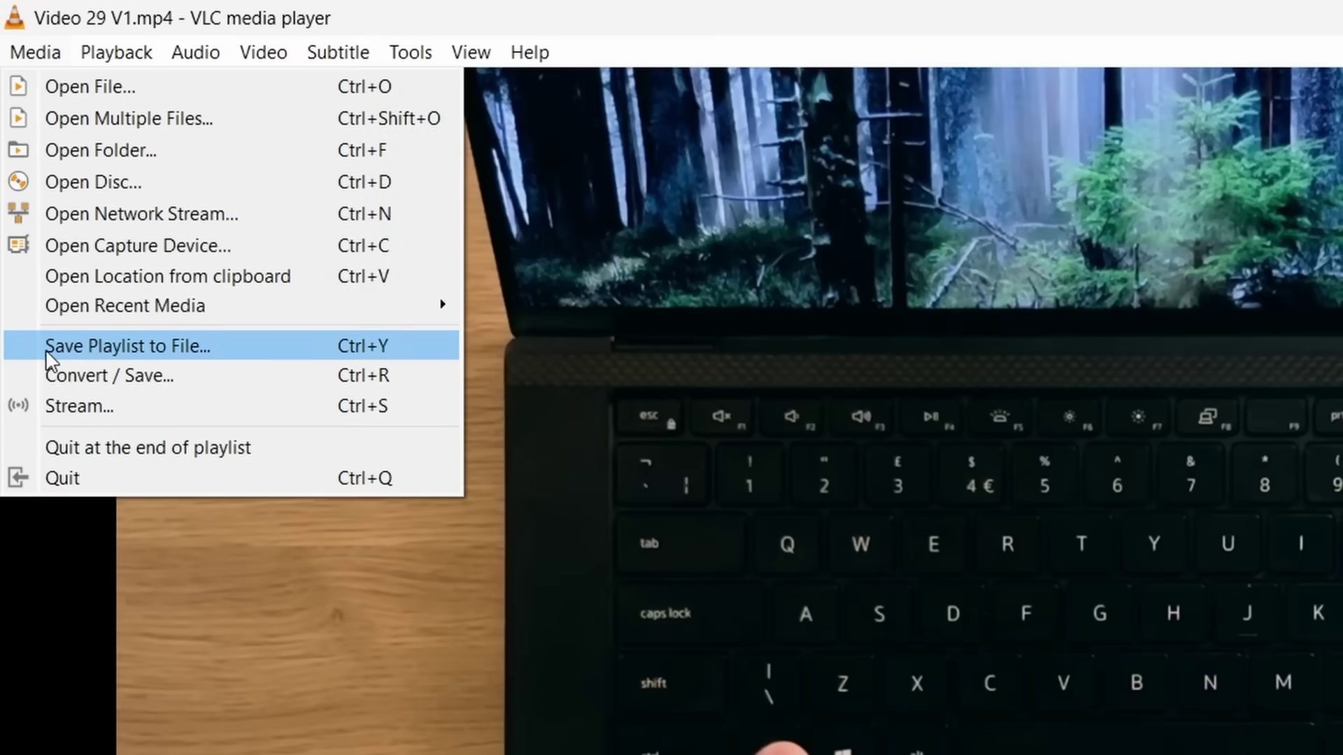
Choose Media > Save Playlist to File to begin saving the playlist
left_click(213, 354)
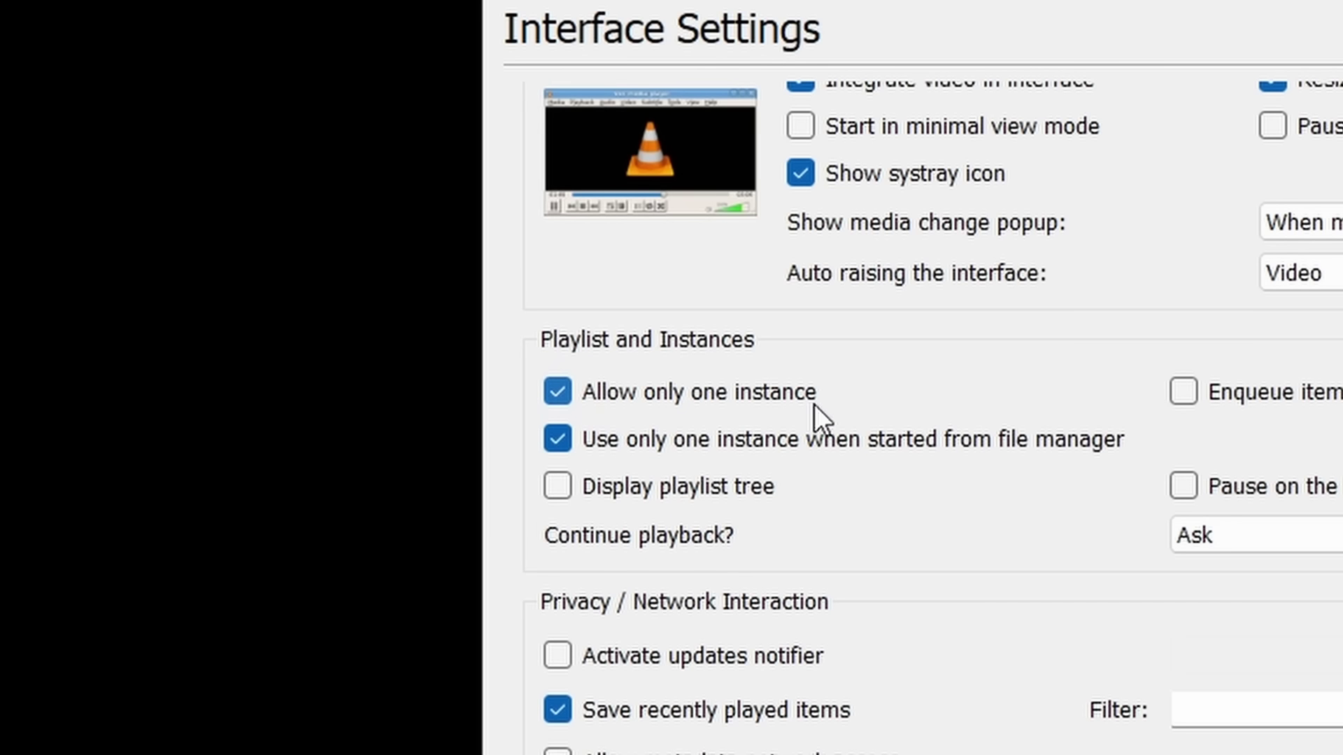
Untick Allow only one instance and Show systray icon, and set Continue playback to Always
left_click(744, 390)
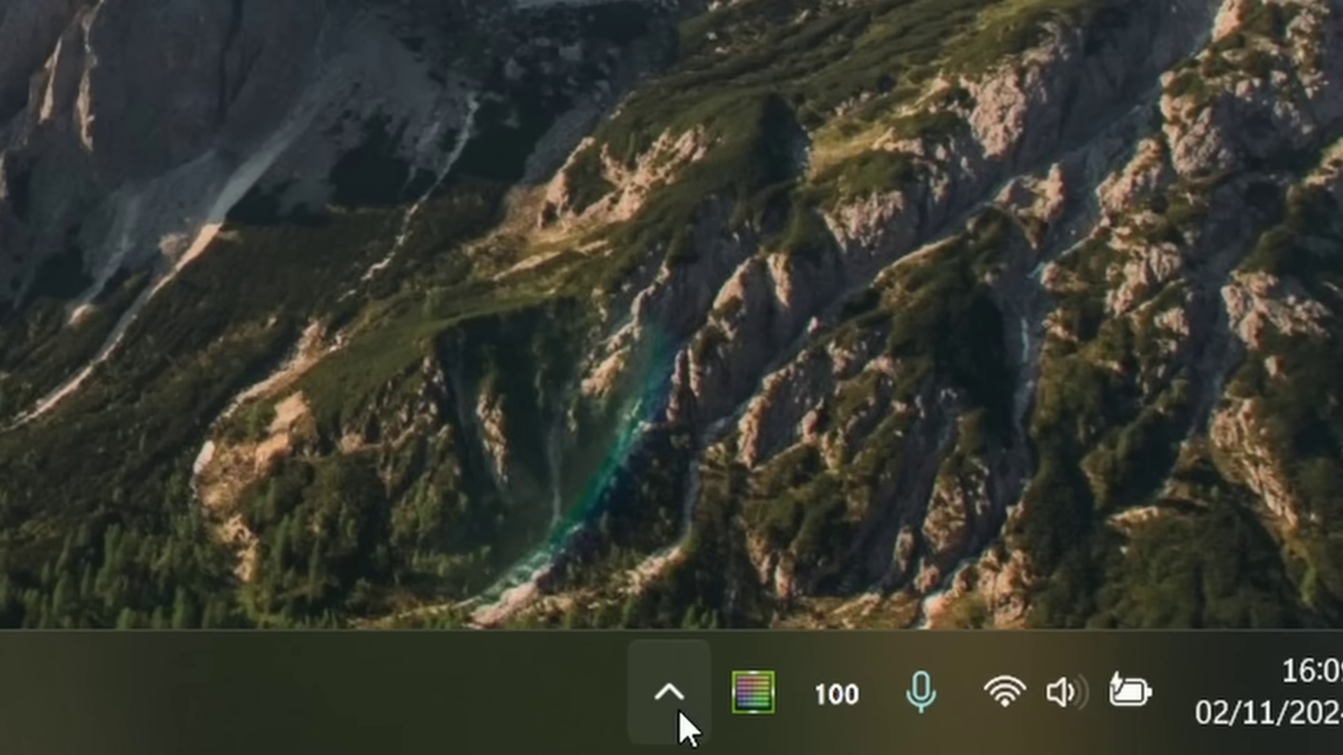
left_click(678, 711)
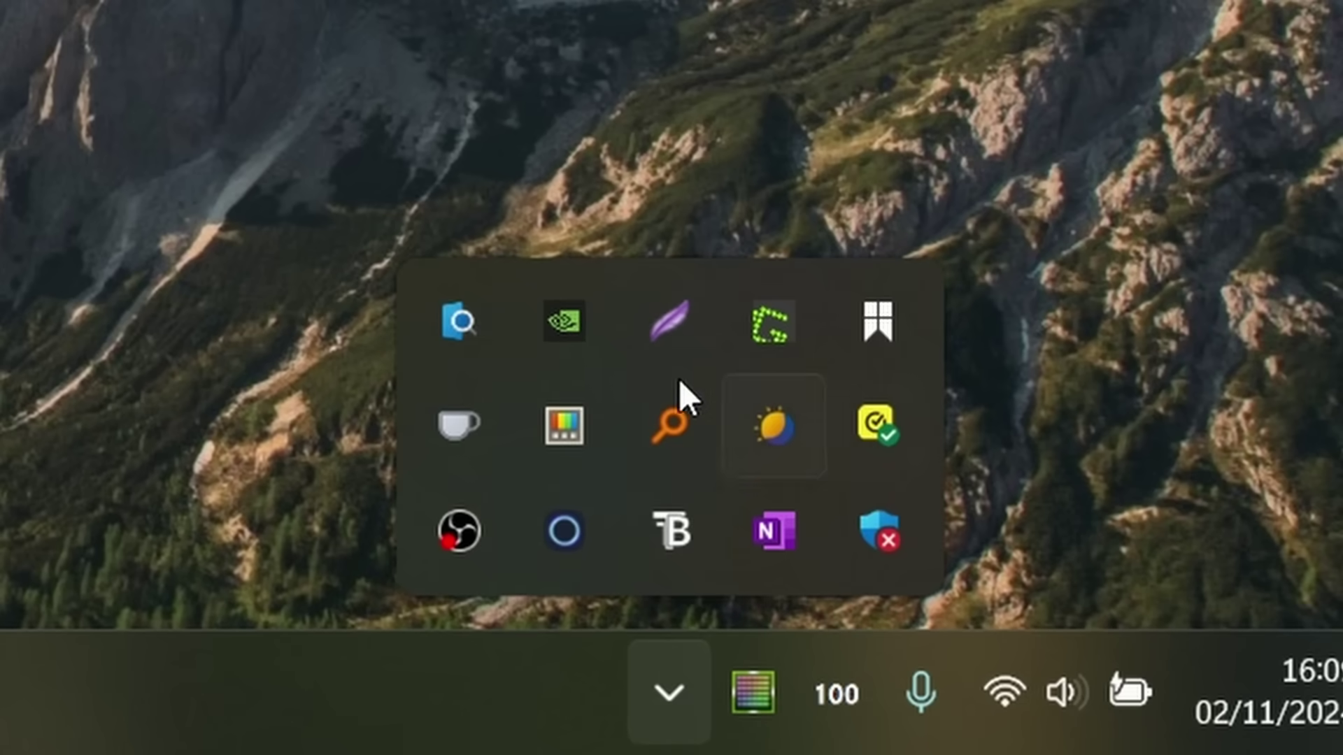
mouse_move(653, 706)
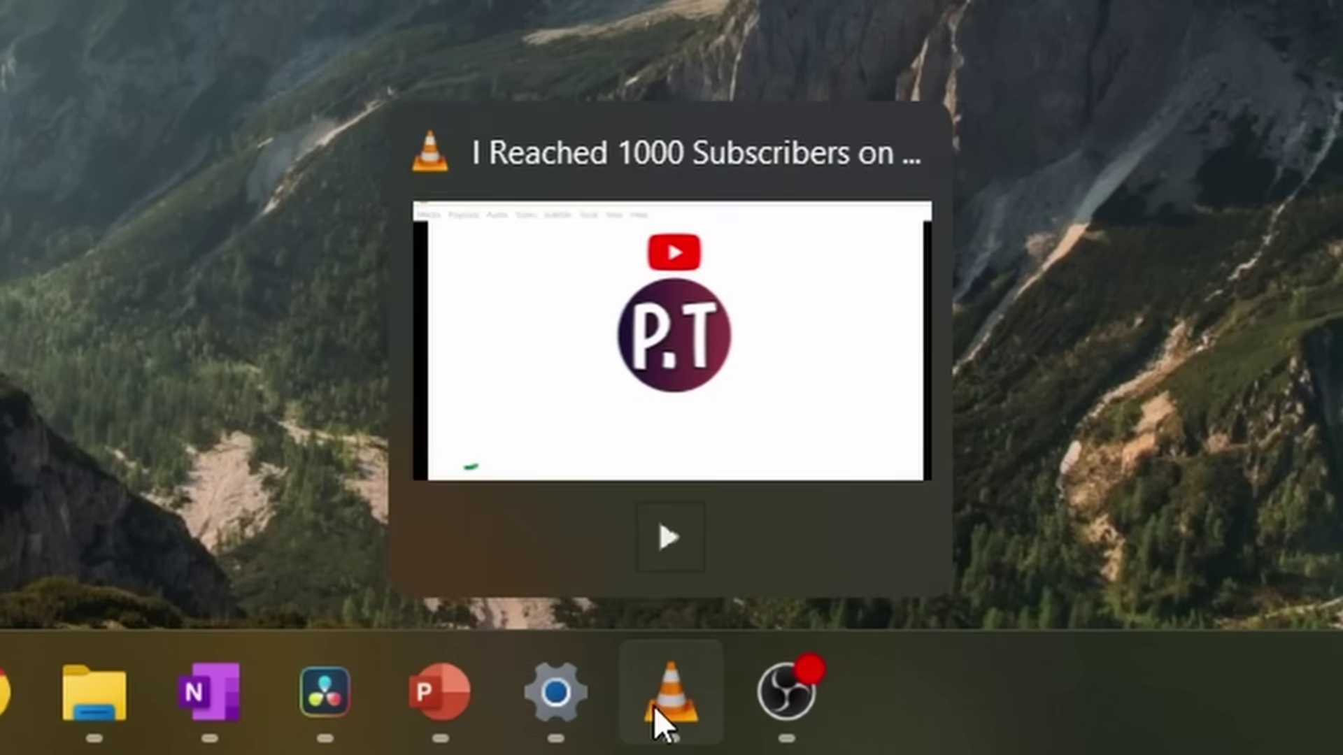
left_click(669, 537)
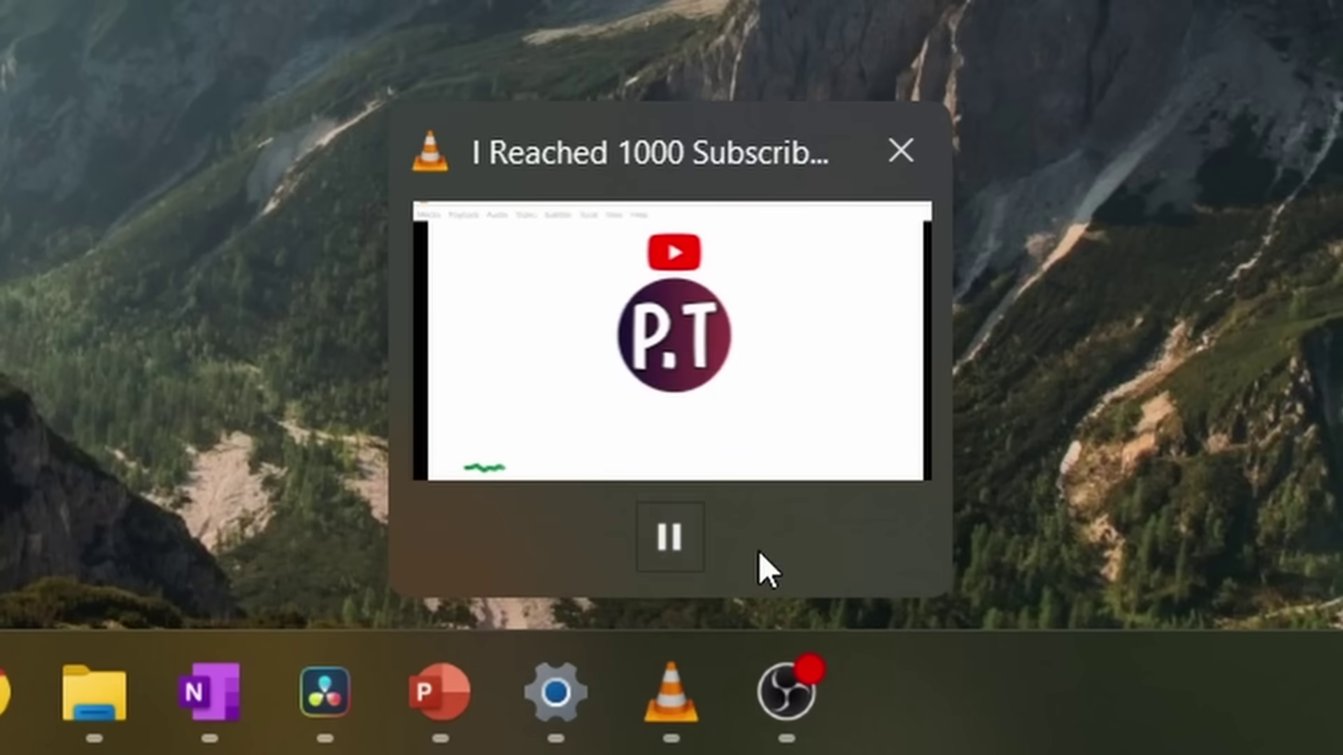
left_click(669, 553)
left_click(671, 552)
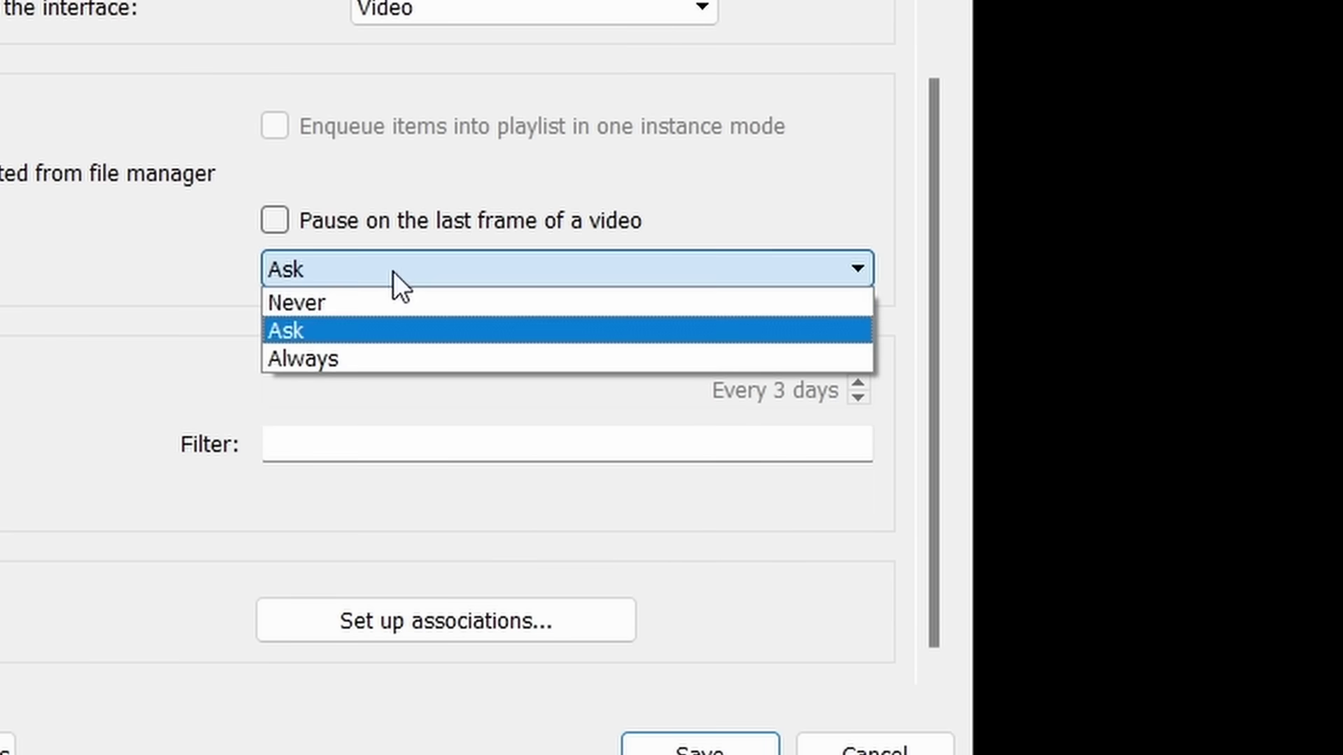
left_click(376, 358)
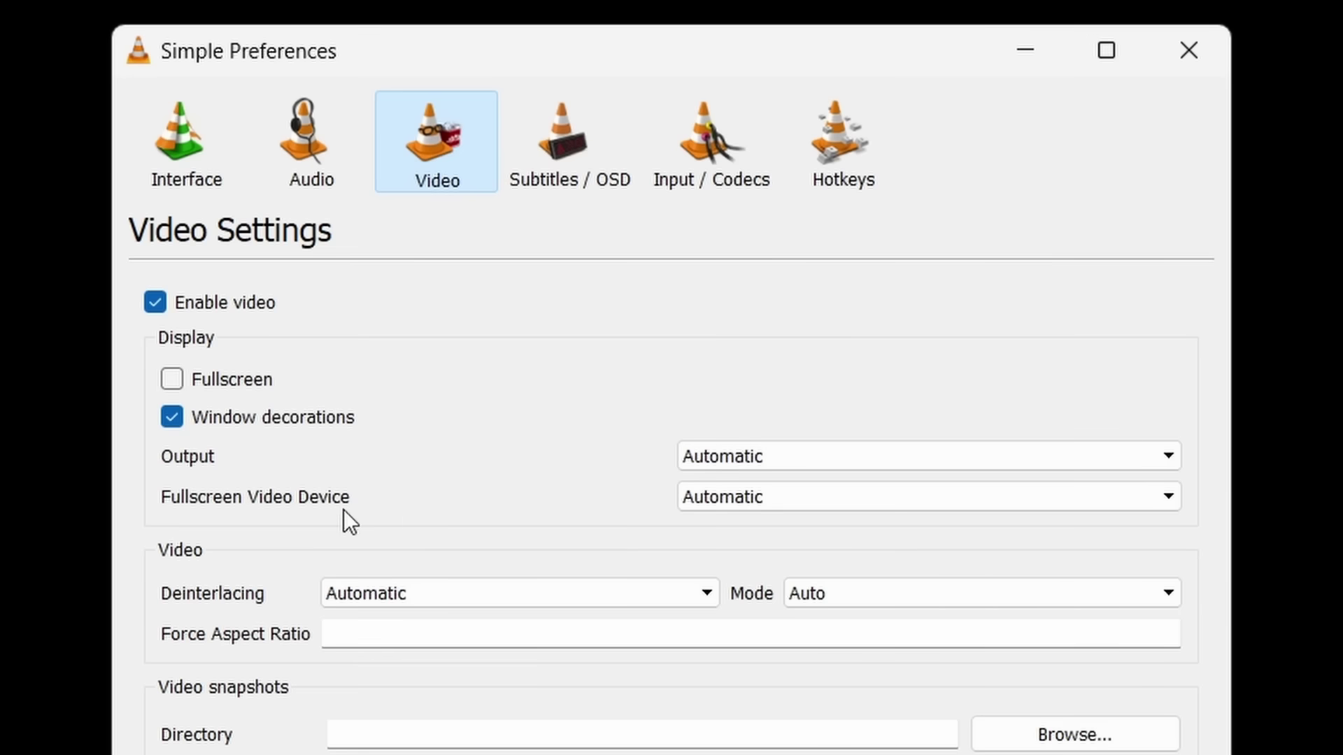
Check the Fullscreen Video Device list and keep png as the snapshot format
left_click(761, 497)
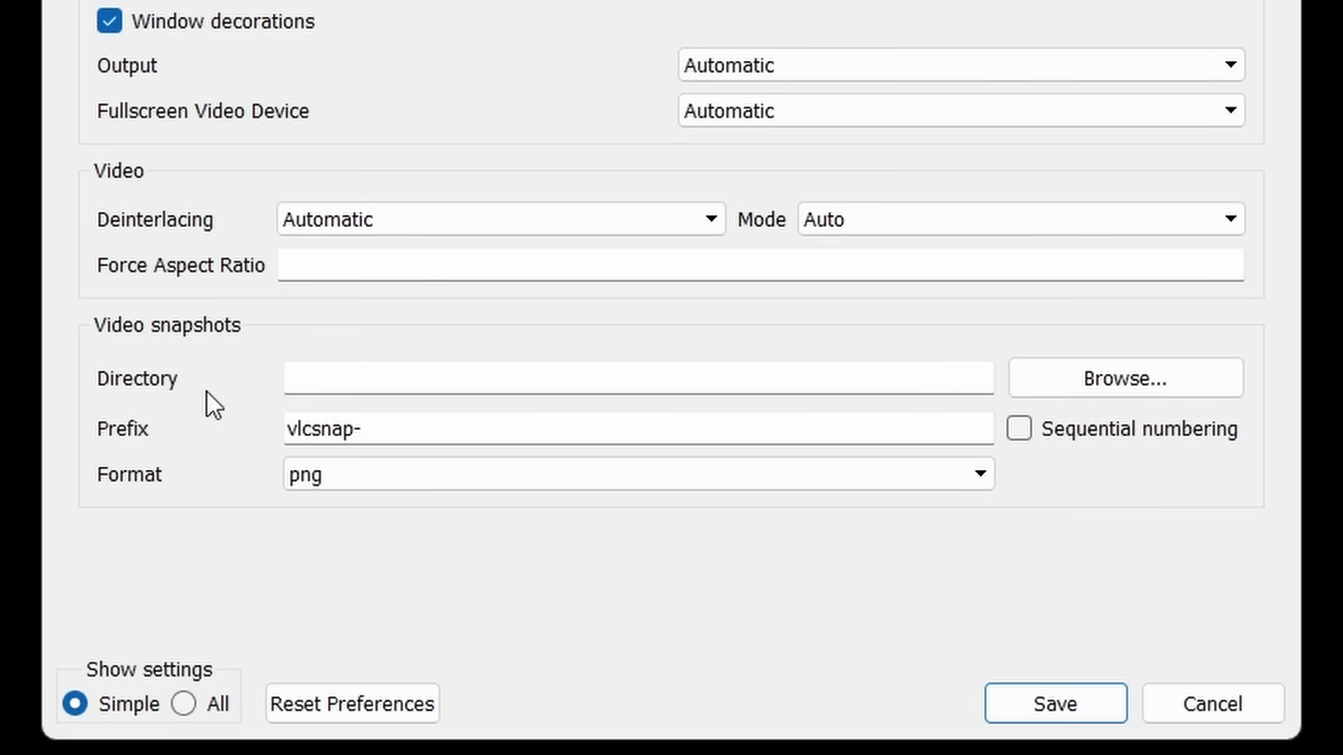
left_click(328, 481)
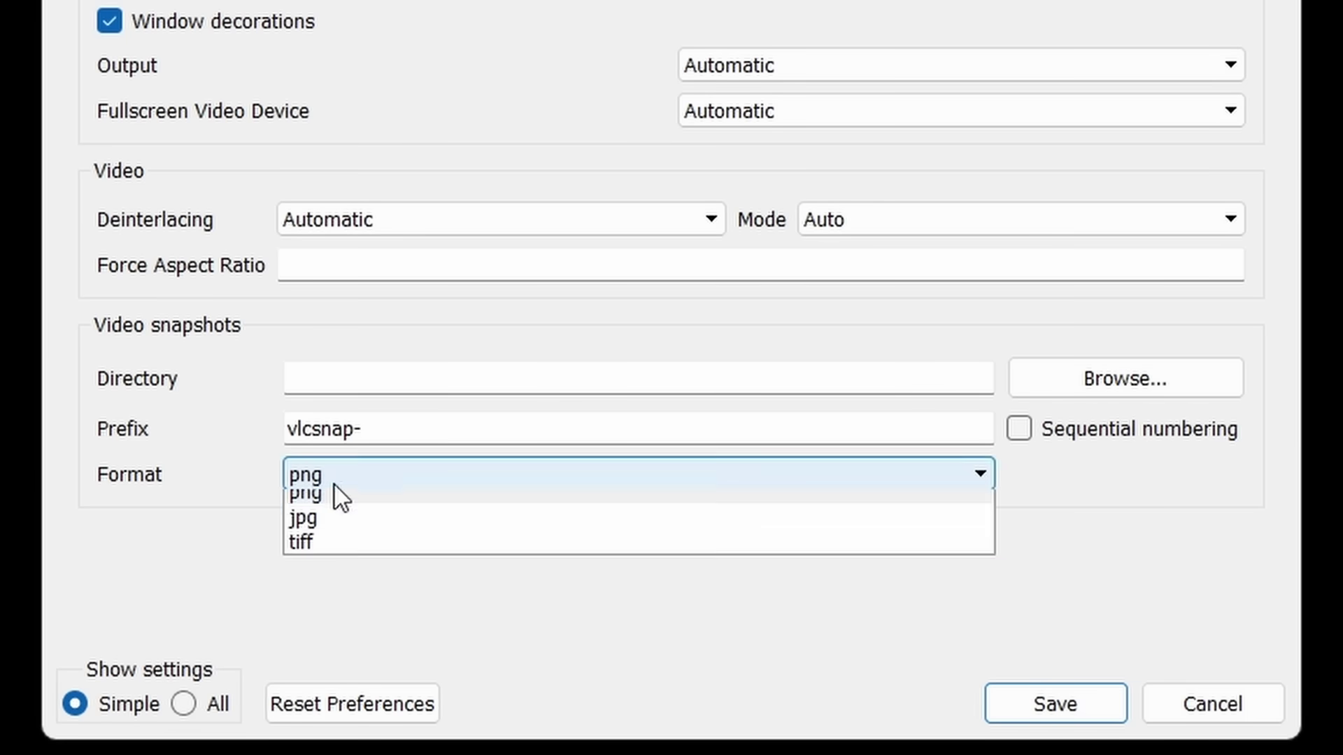
left_click(354, 498)
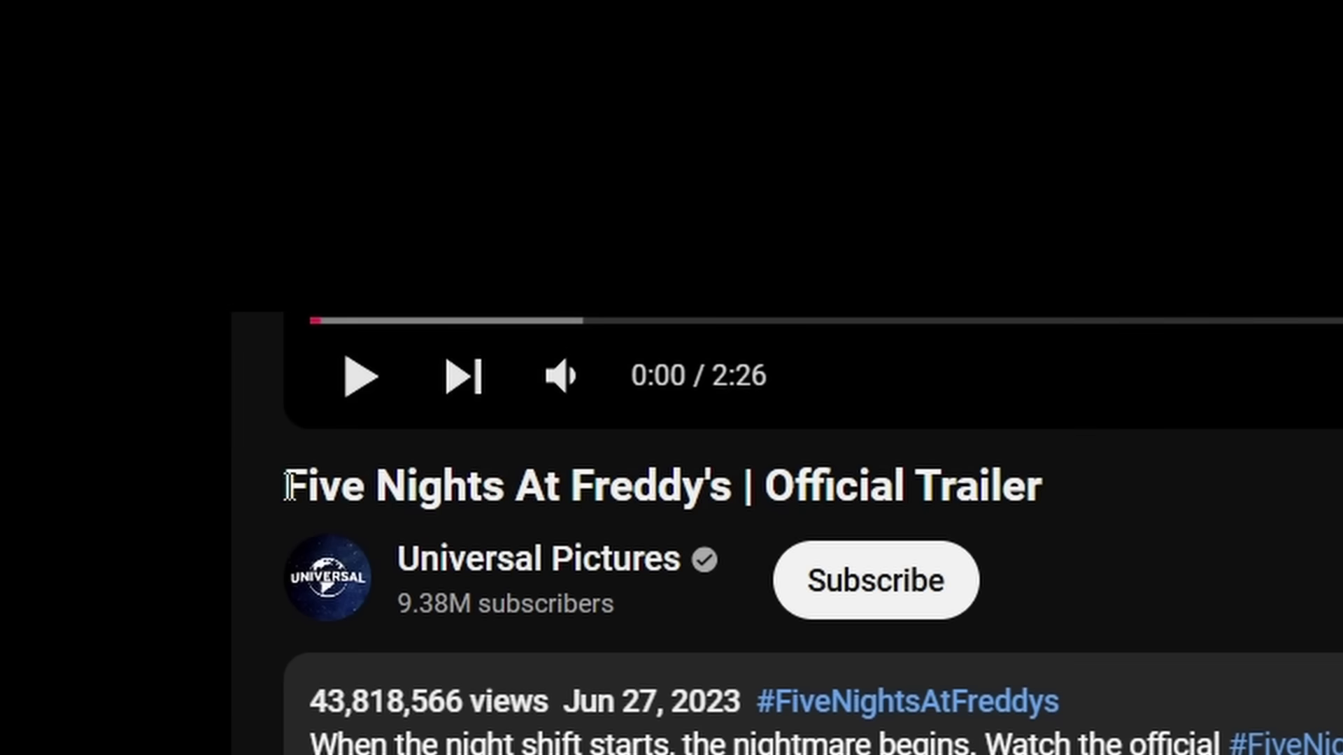
Highlight the Five Nights At Freddy's trailer title and description text on YouTube
left_click_drag(284, 487, 1043, 488)
left_click(1110, 580)
scroll(1110, 580, "down", 3)
left_click_drag(310, 608, 669, 618)
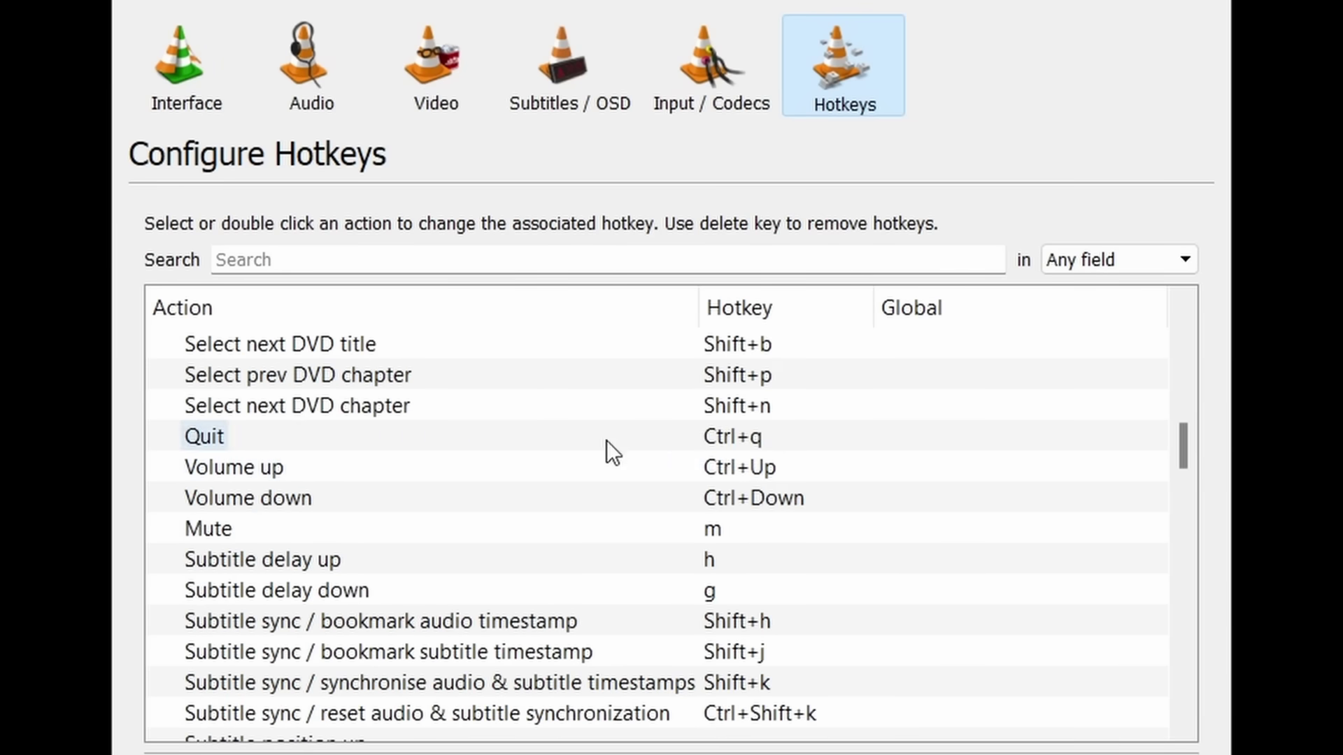
Open the Volume up hotkey for editing, then switch Show settings to All
double_click(728, 467)
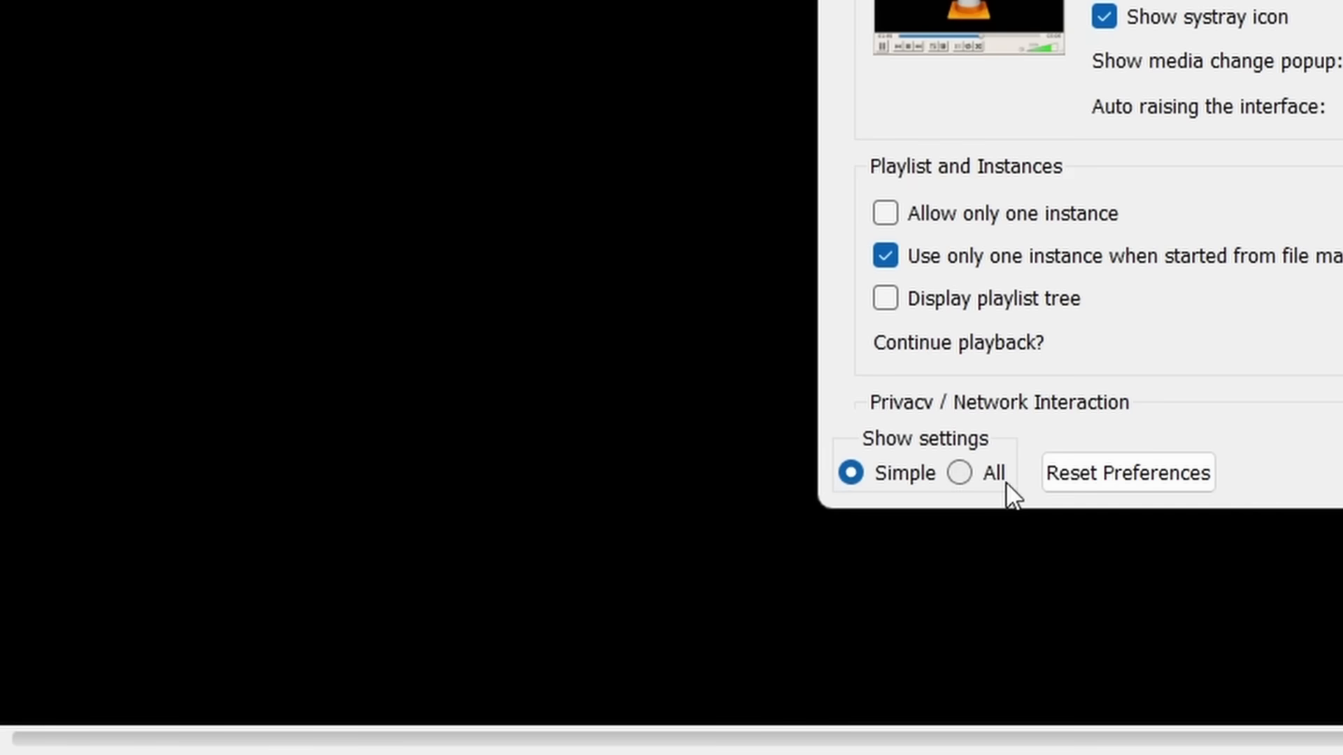
left_click(960, 473)
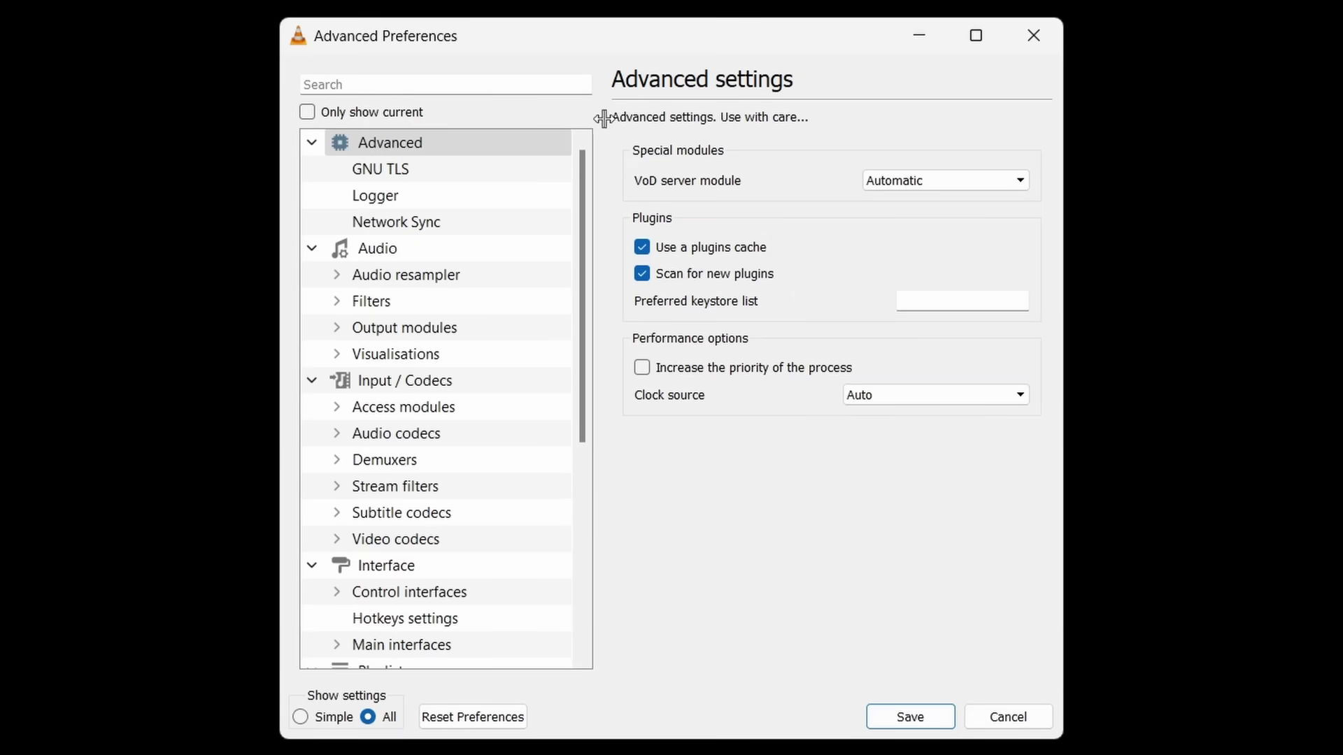
scroll(471, 261, "down", 5)
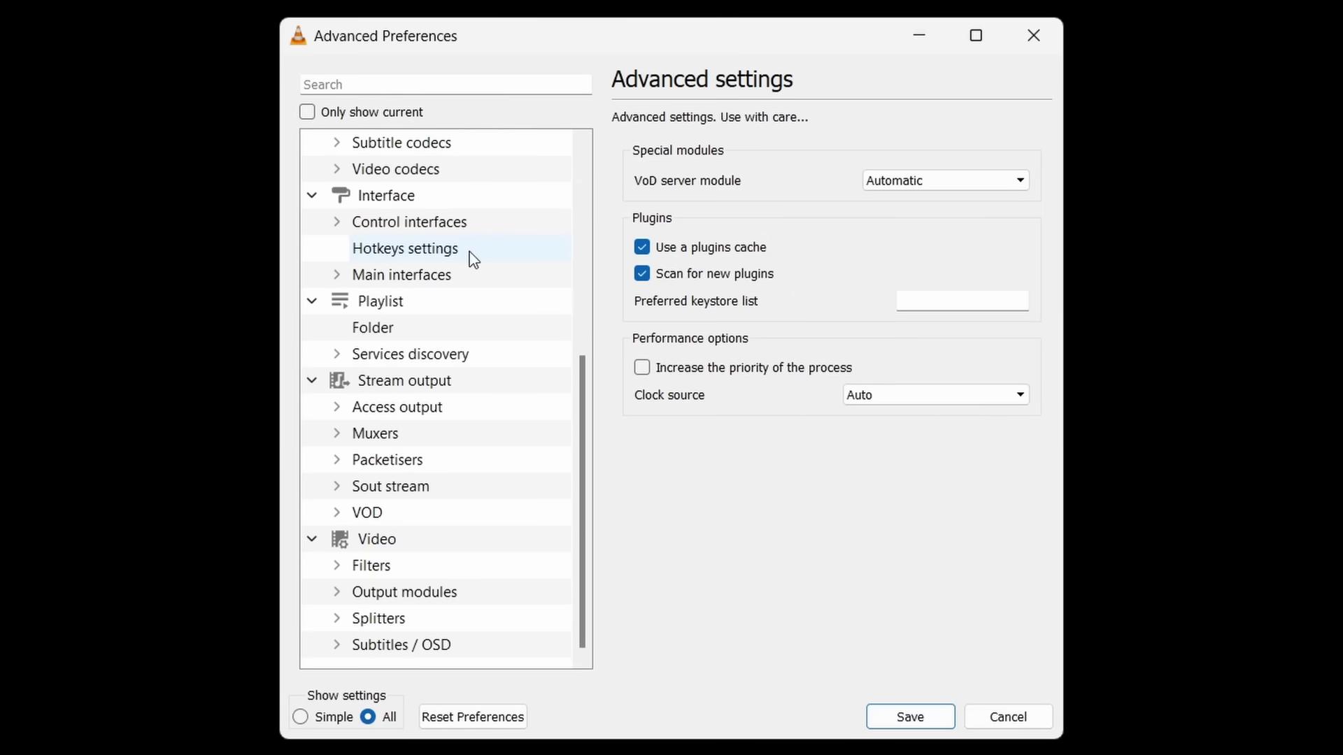